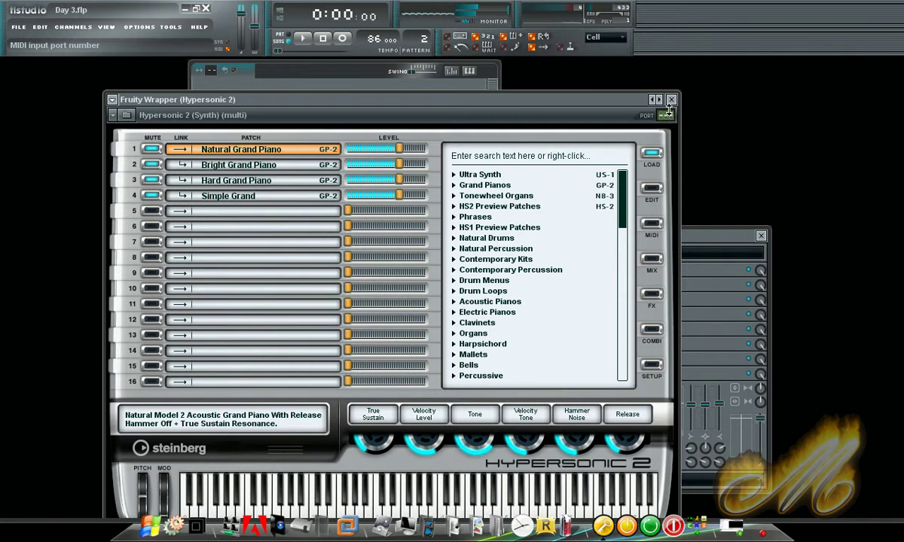
Step: Close the first Hypersonic 2 window and examine the patches loaded in the Hypersonic 2 #2 channel
click(670, 98)
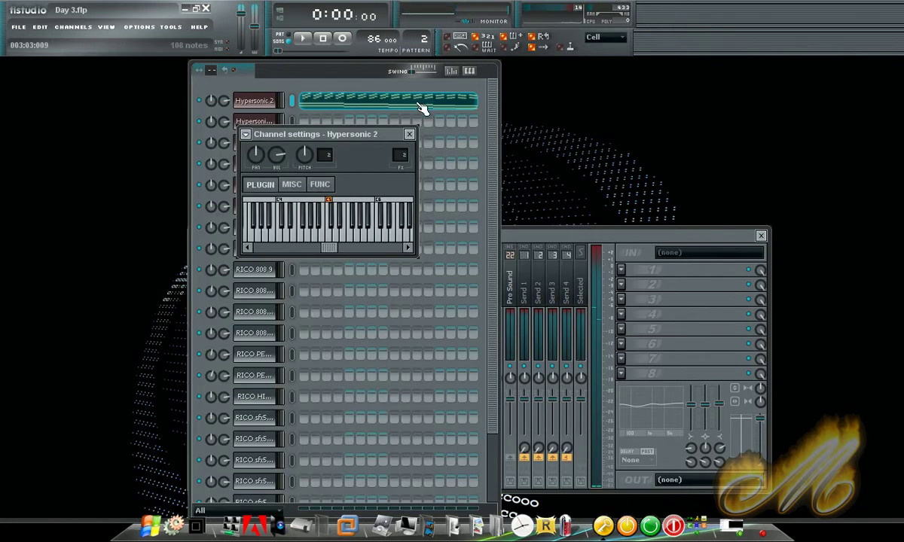
click(269, 120)
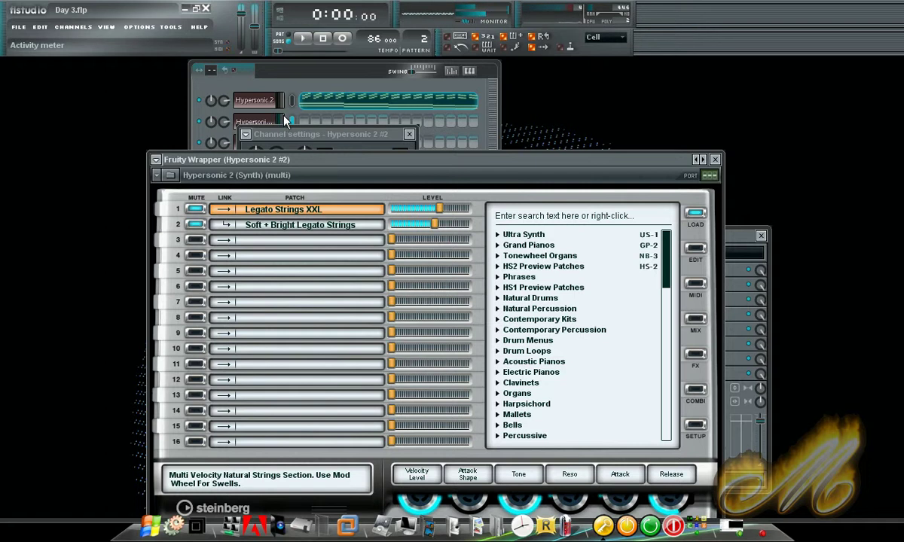
click(716, 160)
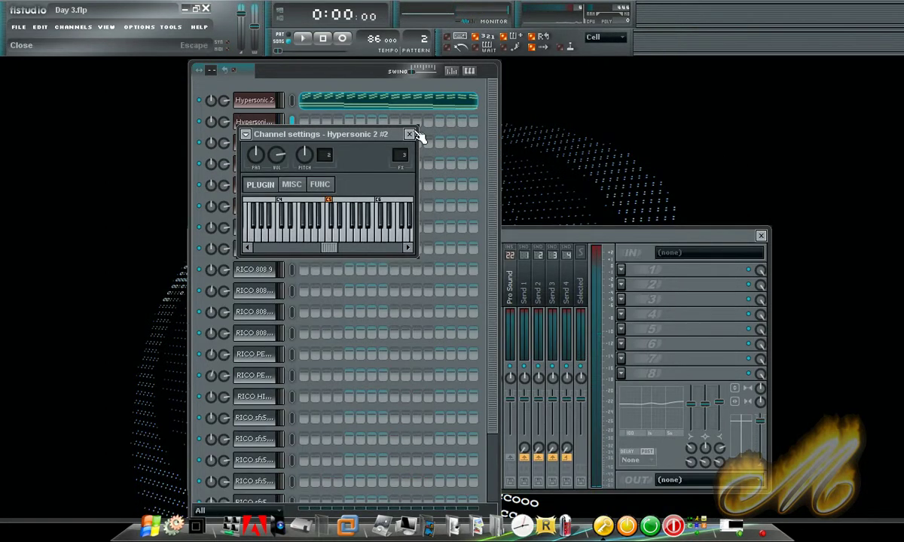
click(411, 135)
Step: Advance to pattern 4 and examine the patch loaded in the Hypersonic 2 #3 channel
key(Right)
key(Right)
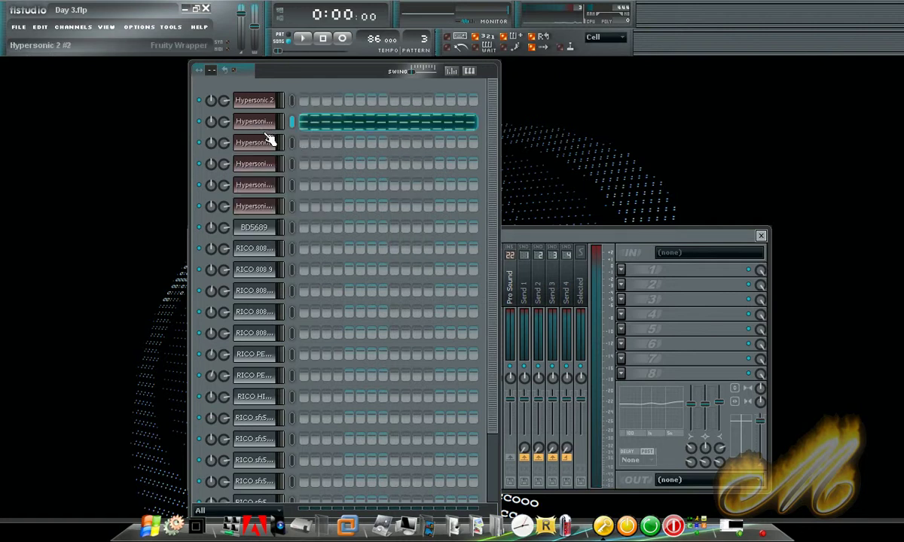
click(266, 138)
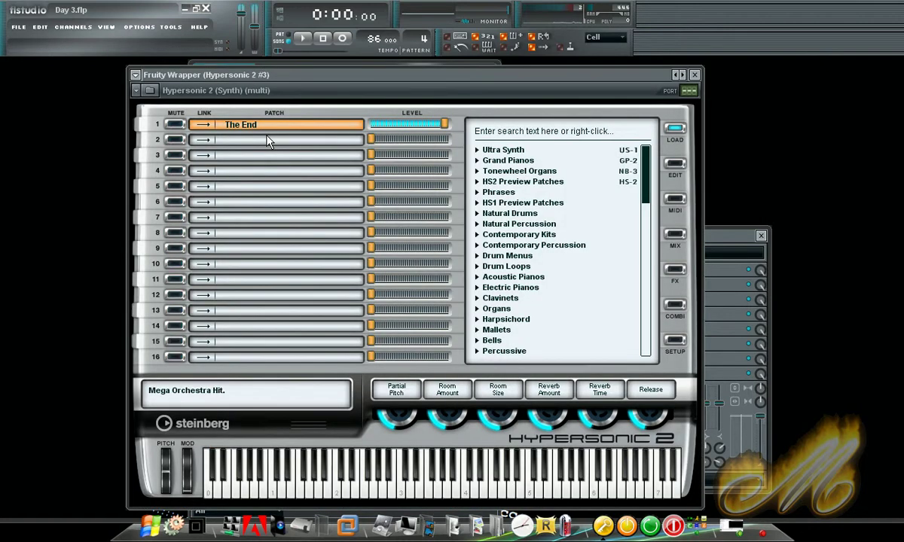
click(695, 76)
Step: Go to pattern 5, close the previous channel's settings and examine the patch in the Hypersonic 2 #4 channel
key(KP_Add)
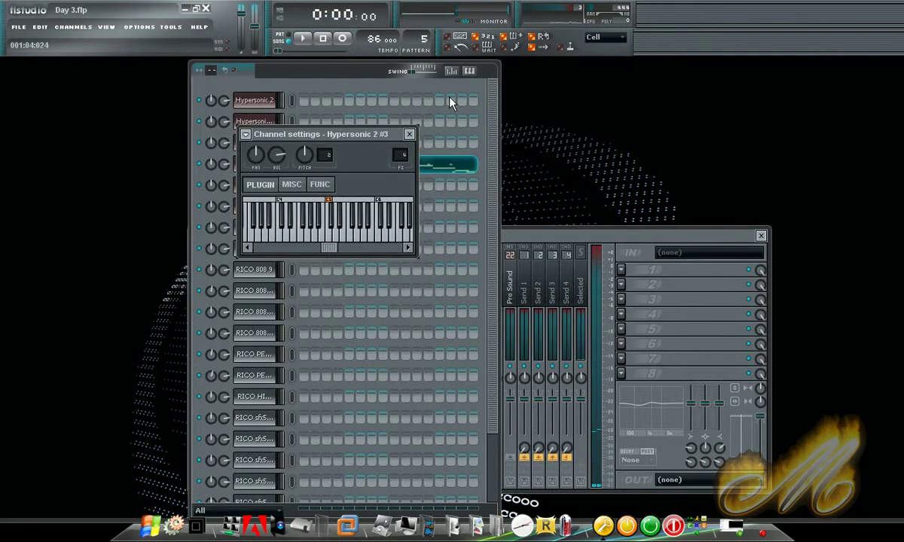
click(410, 134)
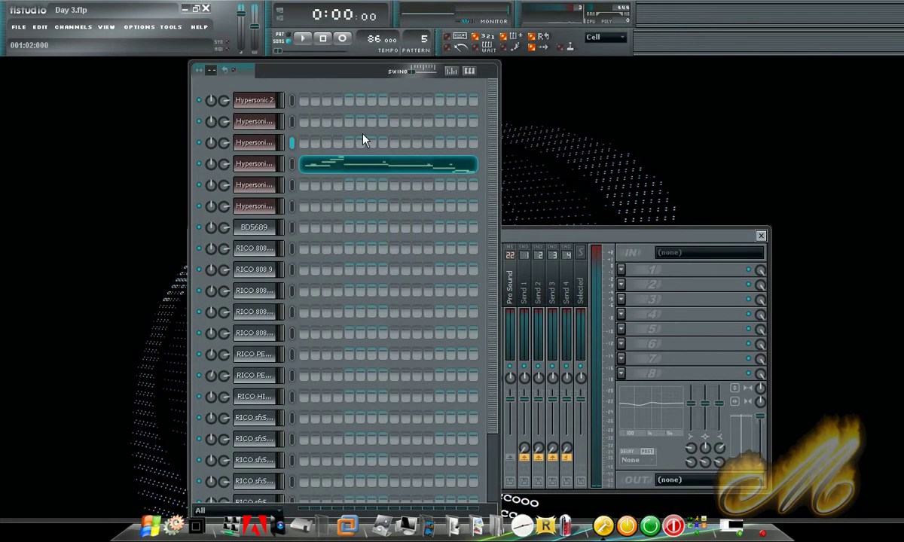
click(275, 163)
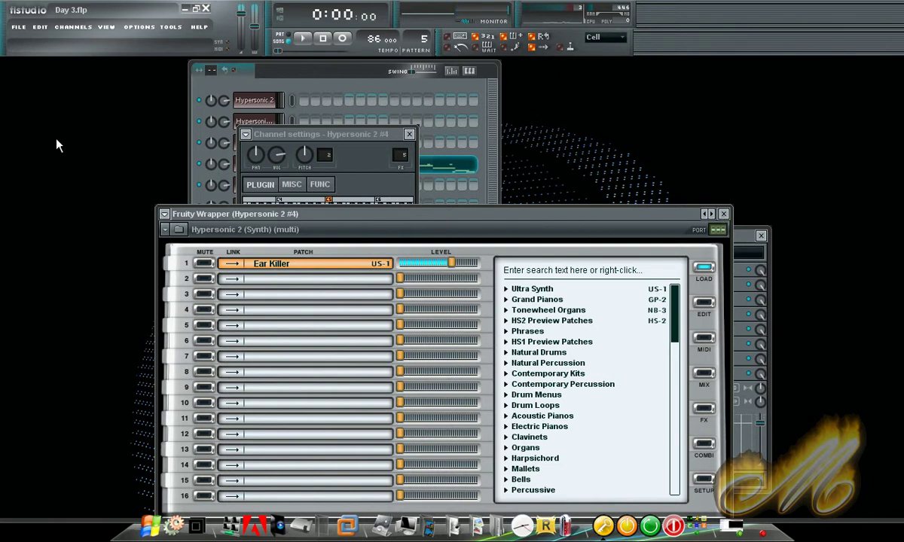
Step: Bring the step sequencer forward for pattern 6 and examine the patches in the Hypersonic 2 #5 channel
key(F6)
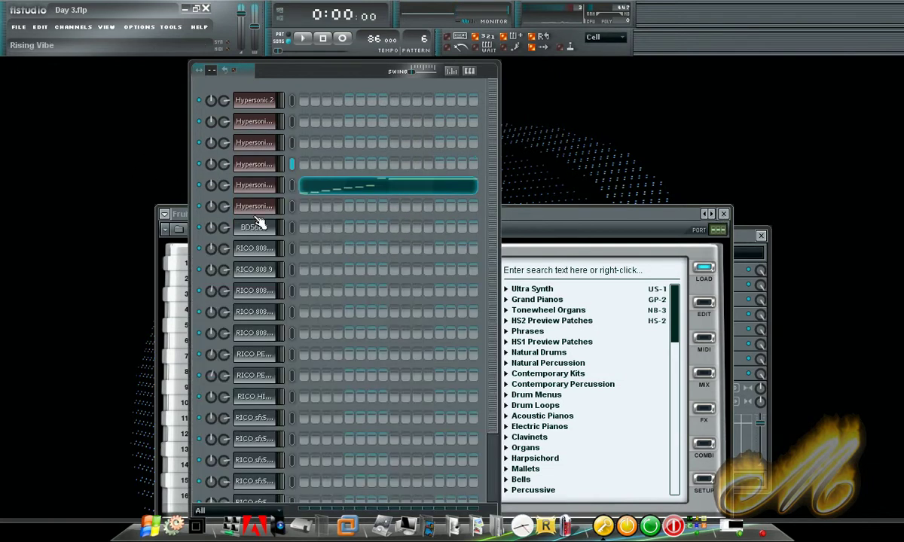
click(259, 187)
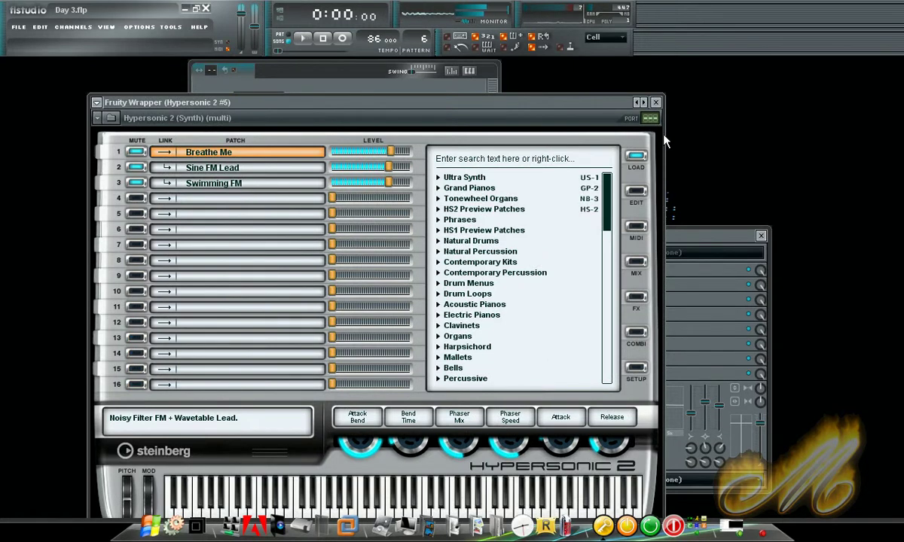
click(655, 102)
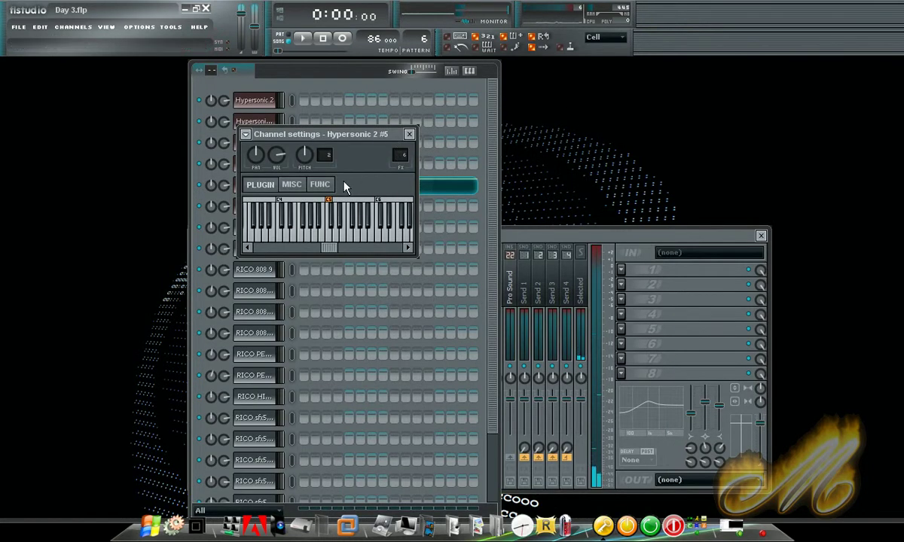
Step: Examine the BD5689 channel's sample settings in pattern 7, then move on to pattern 8 and close the settings
key(plus)
click(348, 89)
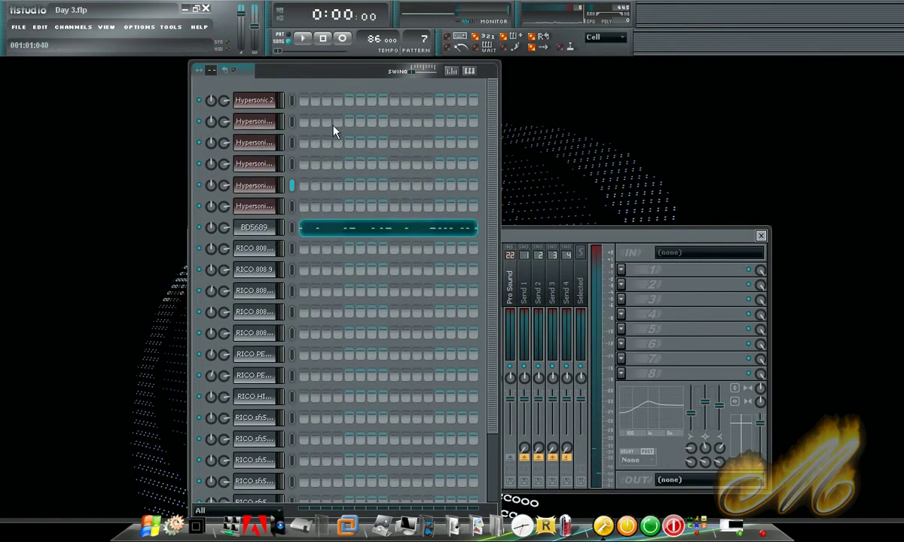
click(271, 228)
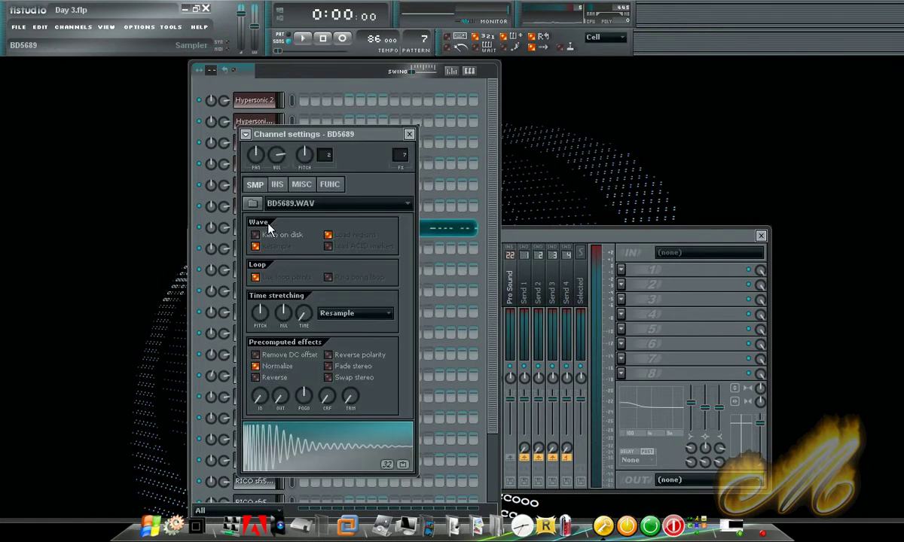
key(KP_Add)
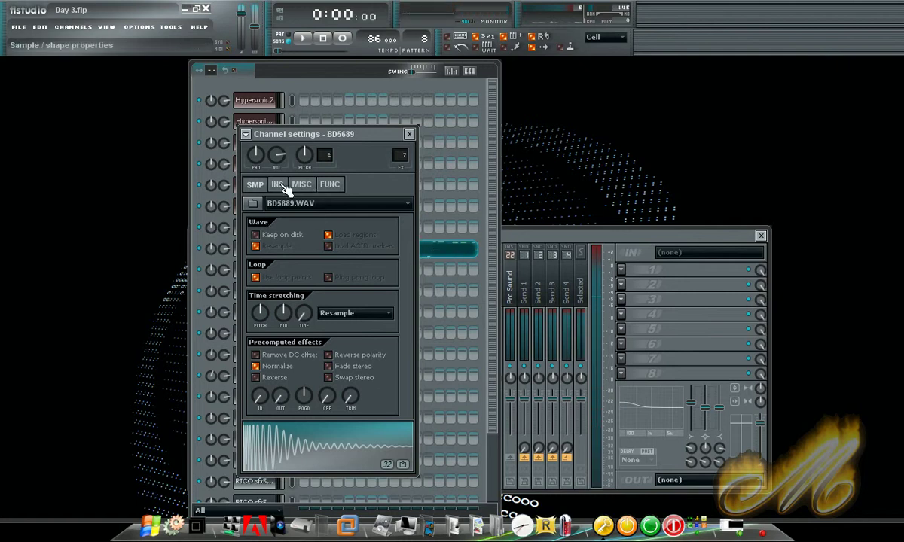
key(Escape)
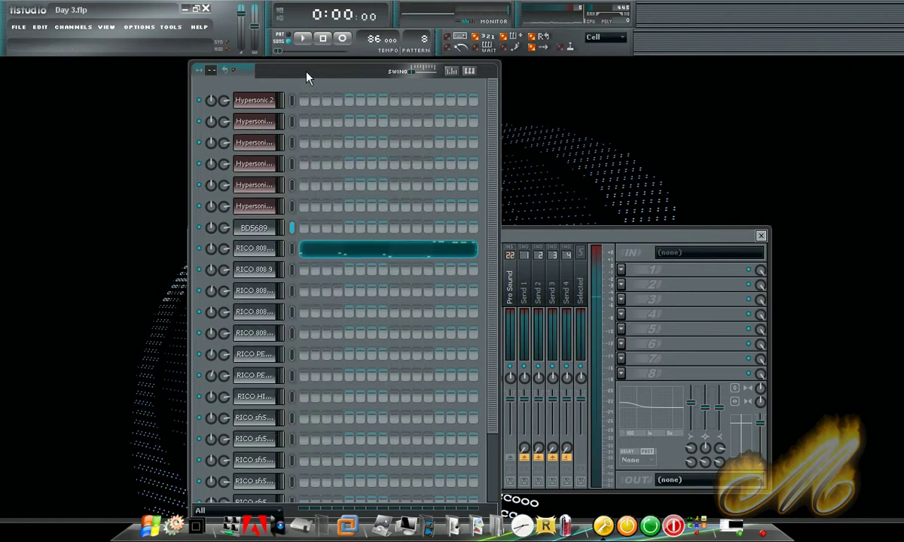
Step: Select the RICO 808 channels one after another and advance through the clap patterns to pattern 10, Mid Clap
click(292, 249)
click(292, 291)
click(292, 313)
key(plus)
key(plus)
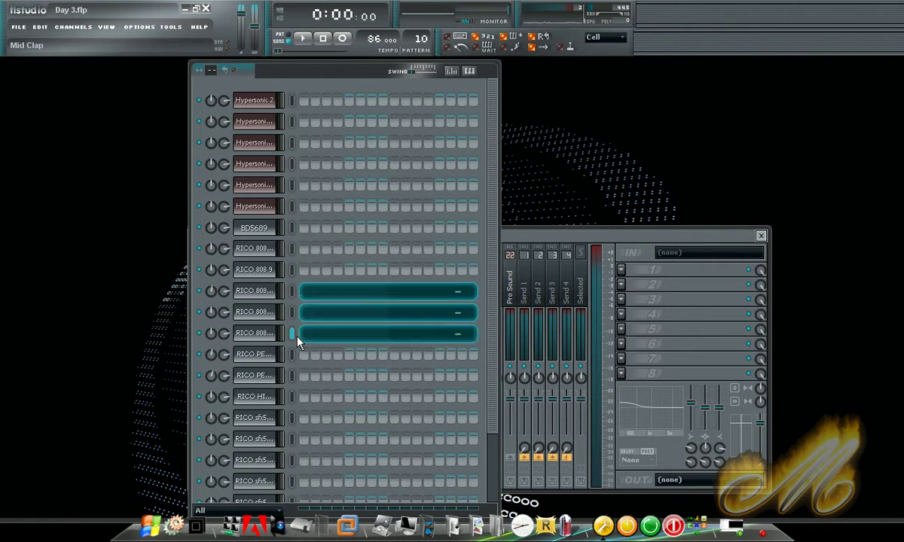
Step: Advance to the percussion patterns 11 and 12 and examine the RICO PERCUSSION XTREME738 notes in the piano roll
key(KP_Add)
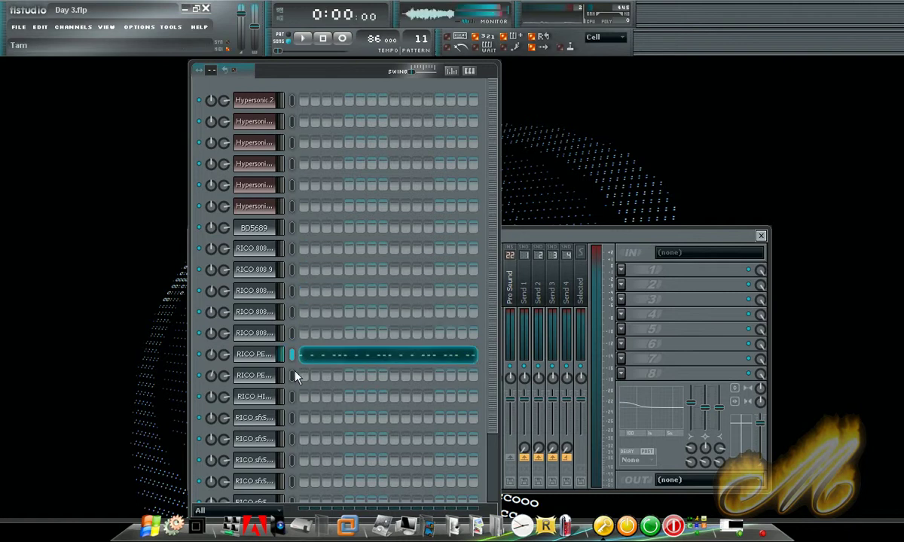
key(KP_Add)
key(F7)
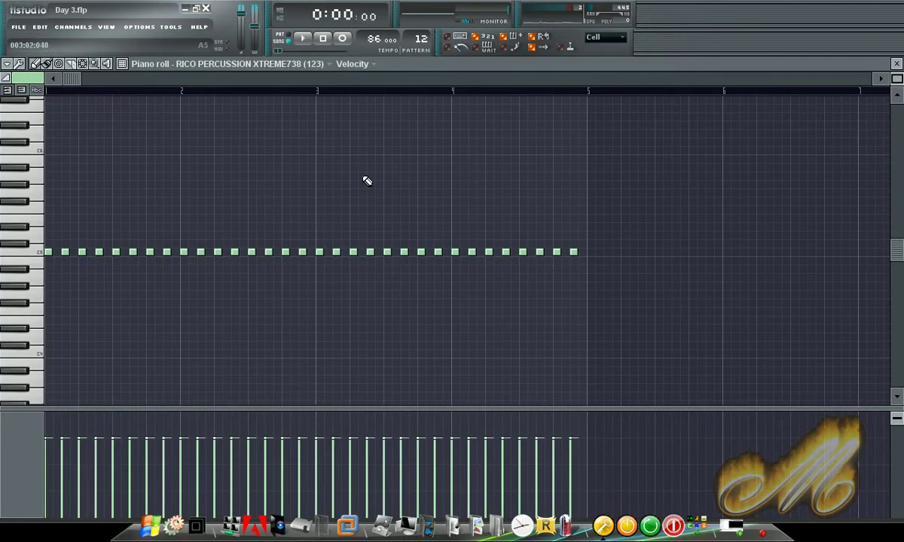
click(897, 66)
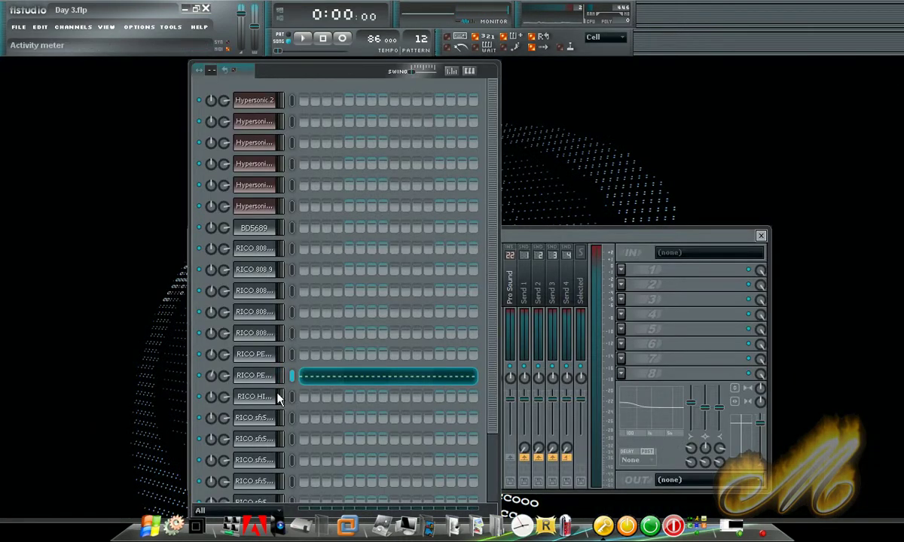
Step: Step through patterns 13 to 18, examining the High Hats, Low Bounce, Flat Bounce, Screech, Wine and Alarm parts
key(KP_Add)
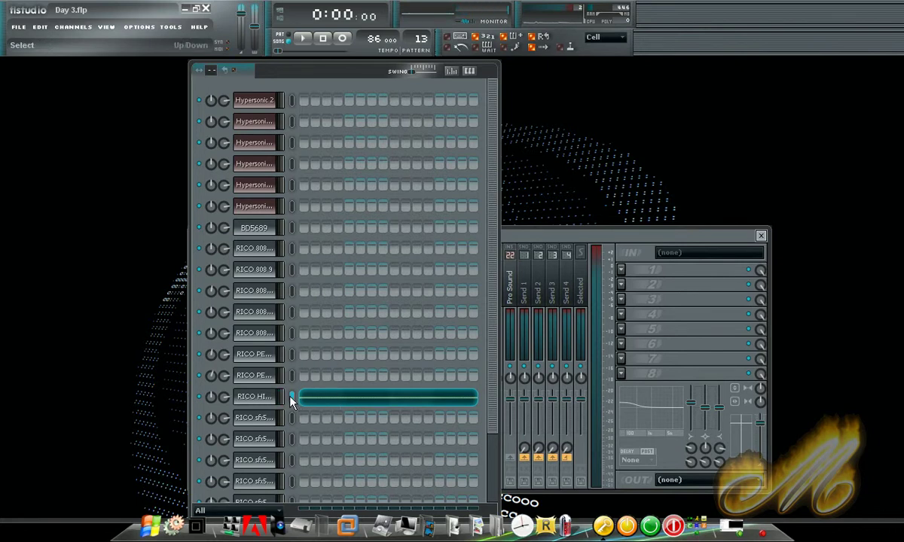
key(KP_Add)
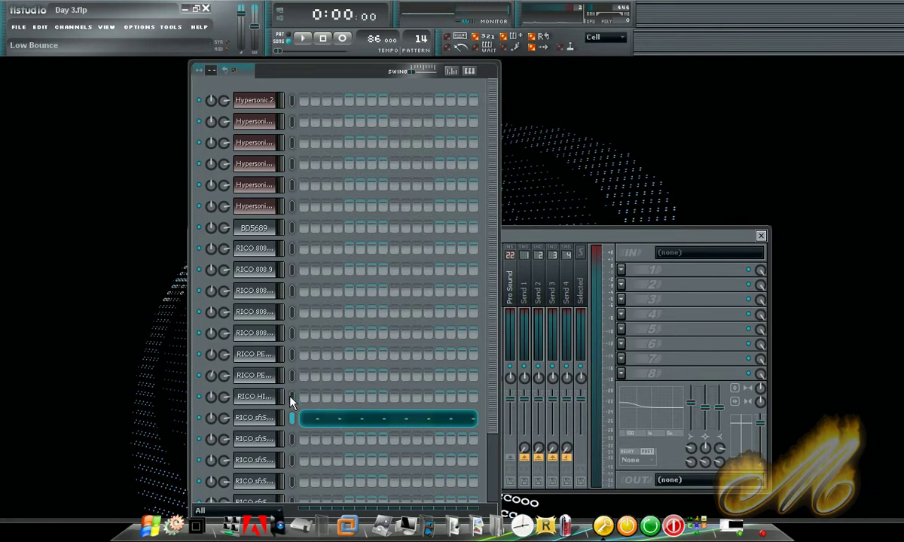
key(KP_Add)
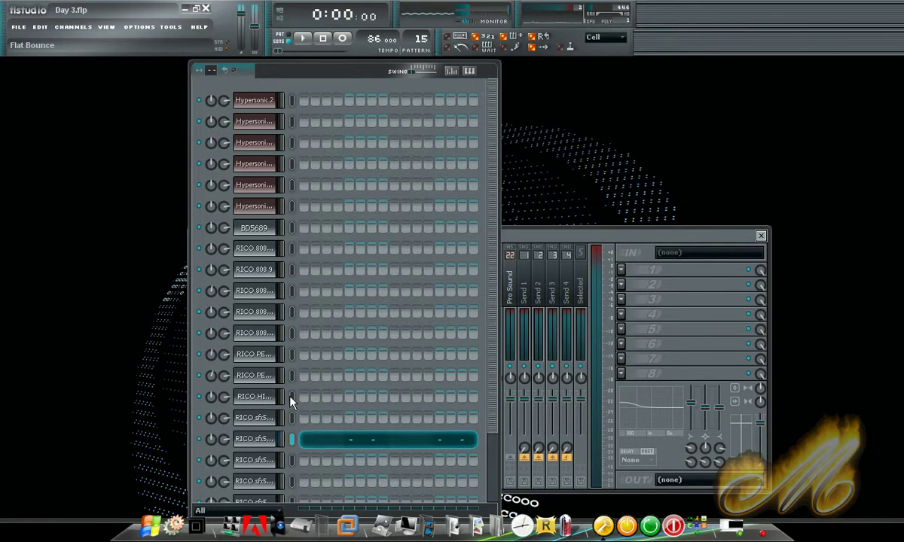
key(KP_Add)
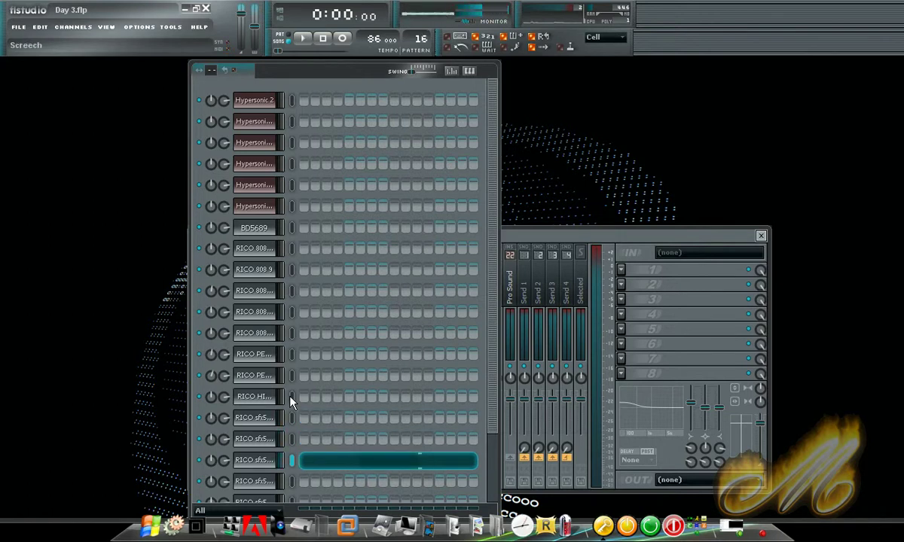
key(KP_Add)
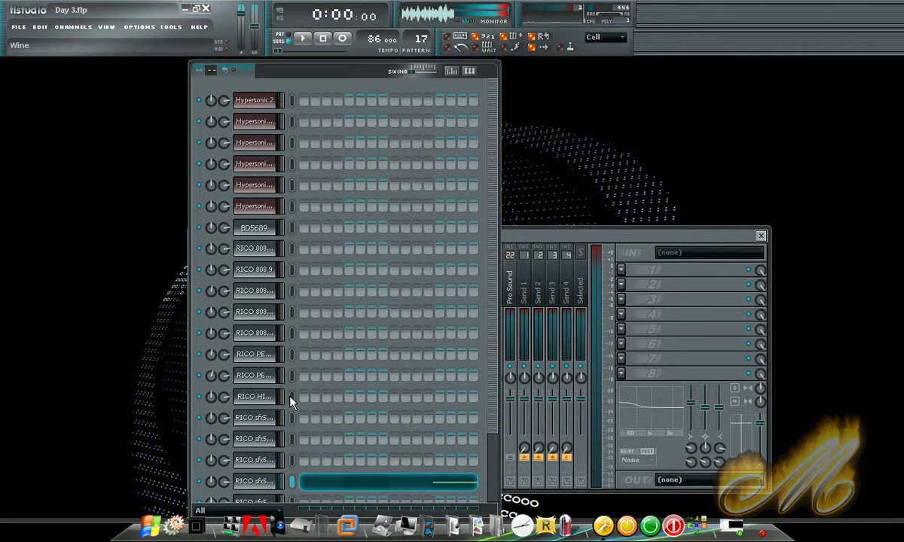
key(KP_Add)
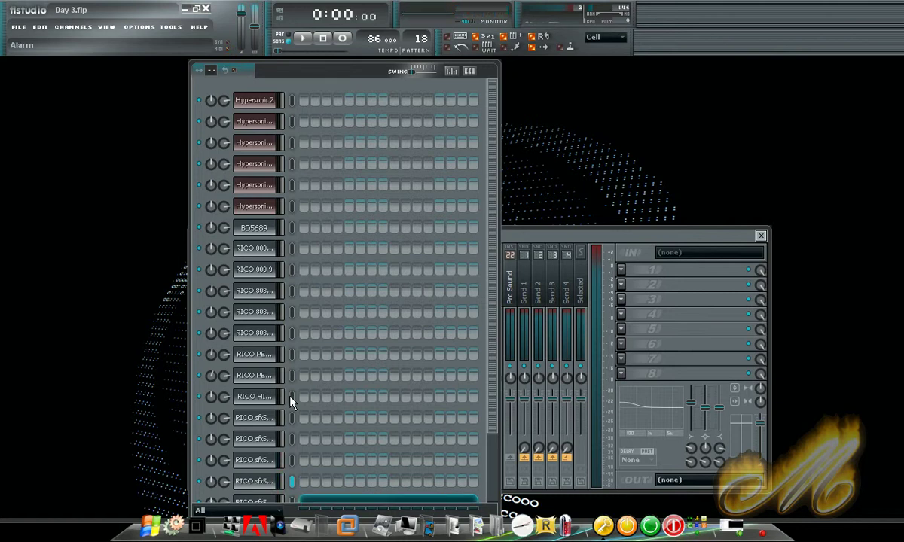
Step: Examine the Alarm channel and step through the snare roll patterns to pattern 21, Pro Sound
key(Down)
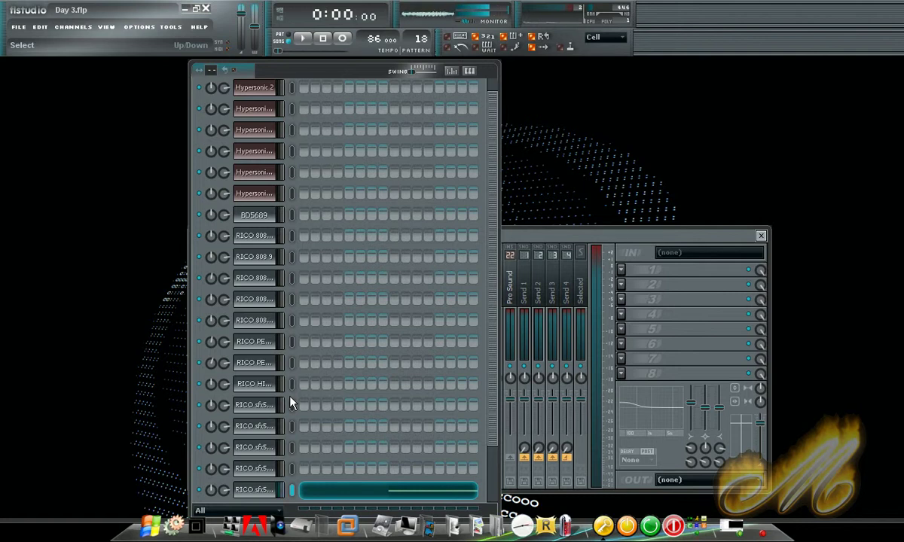
key(KP_Add)
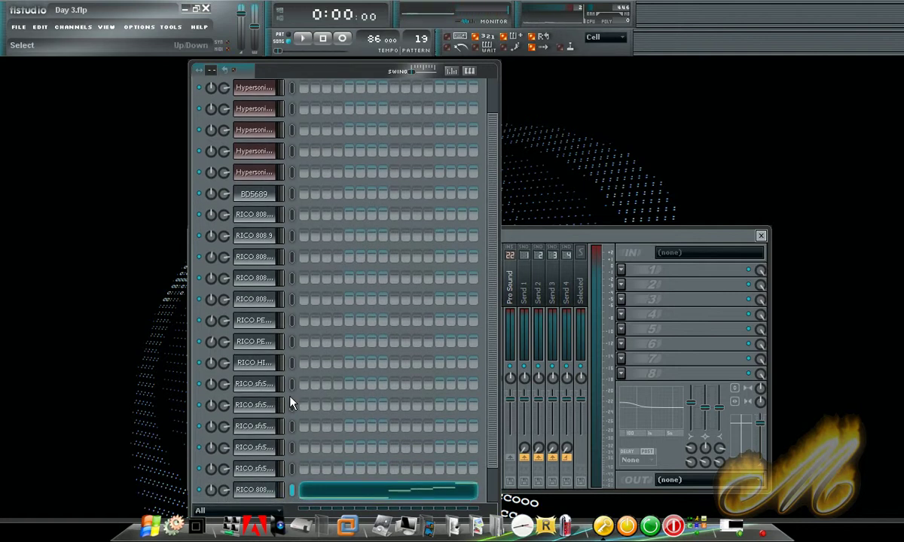
key(KP_Add)
key(KP_Add)
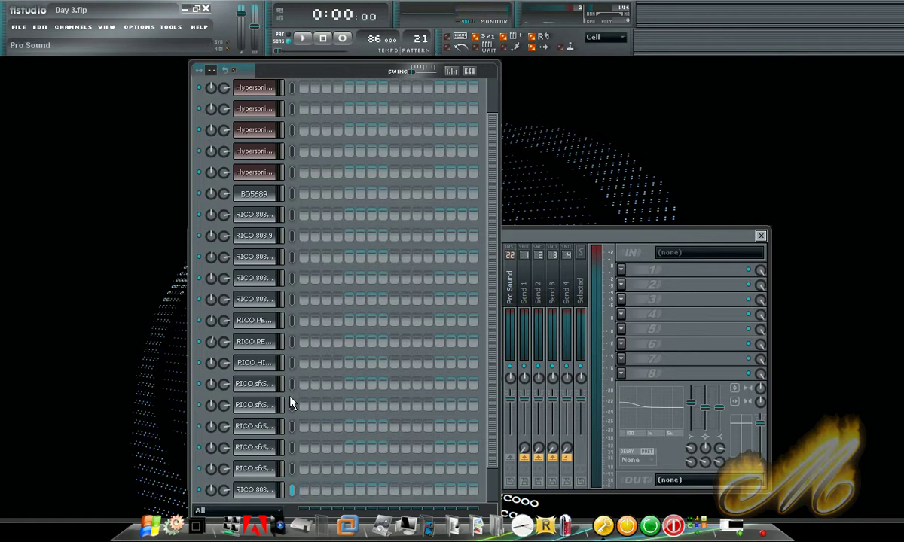
scroll(292, 403, down, 1)
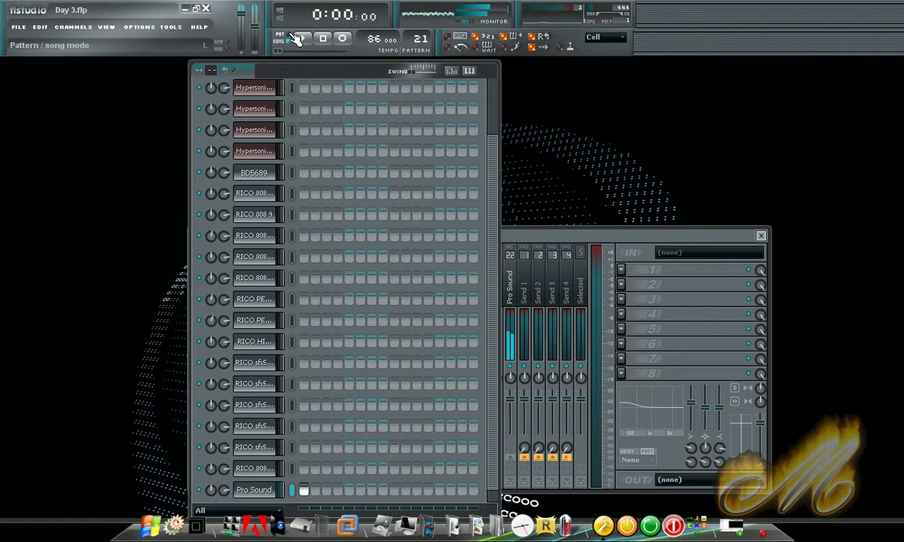
Step: Show the song's playlist arrangement, bring the step sequencer back and return to pattern 1, Intro
key(F5)
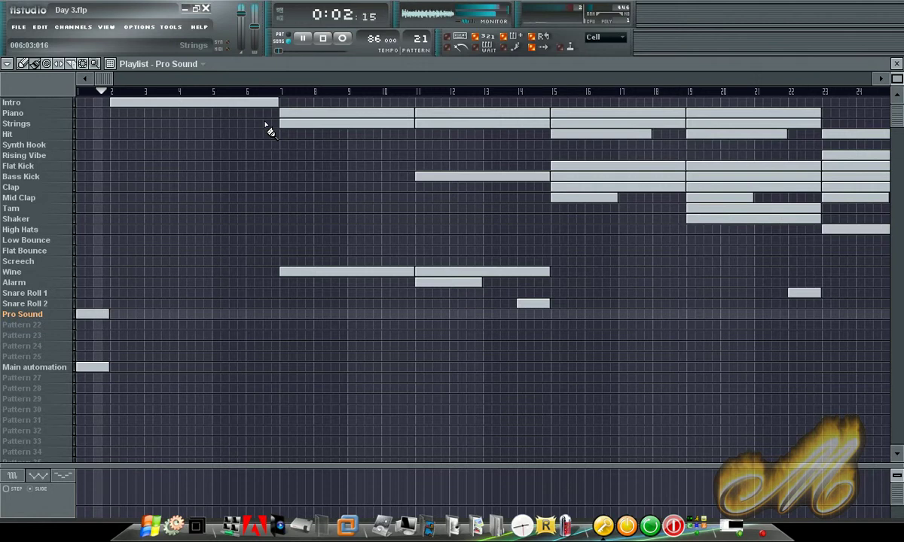
key(F6)
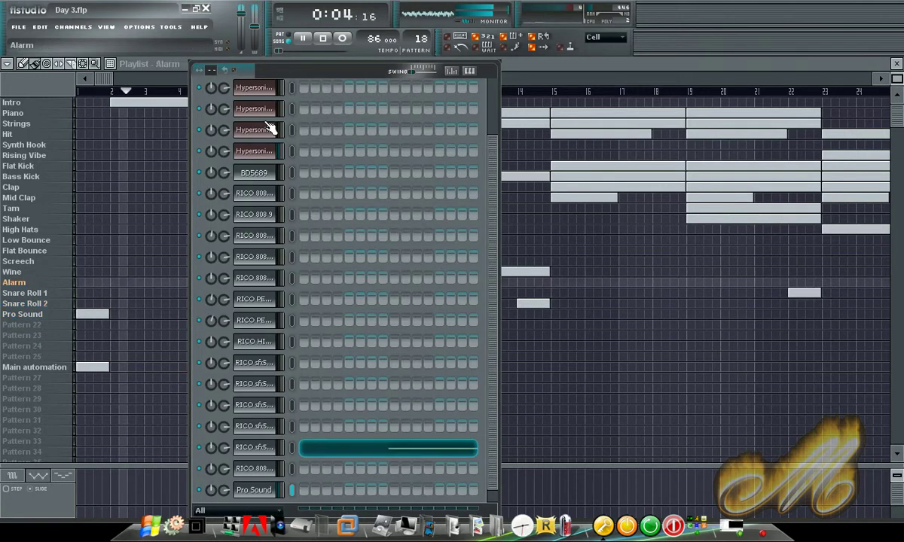
key(Left)
key(Left)
key(Left)
key(Left)
key(Left)
key(Left)
key(Left)
key(Left)
key(Left)
key(Left)
key(Left)
key(Left)
key(Left)
key(Left)
key(Left)
key(Left)
key(Left)
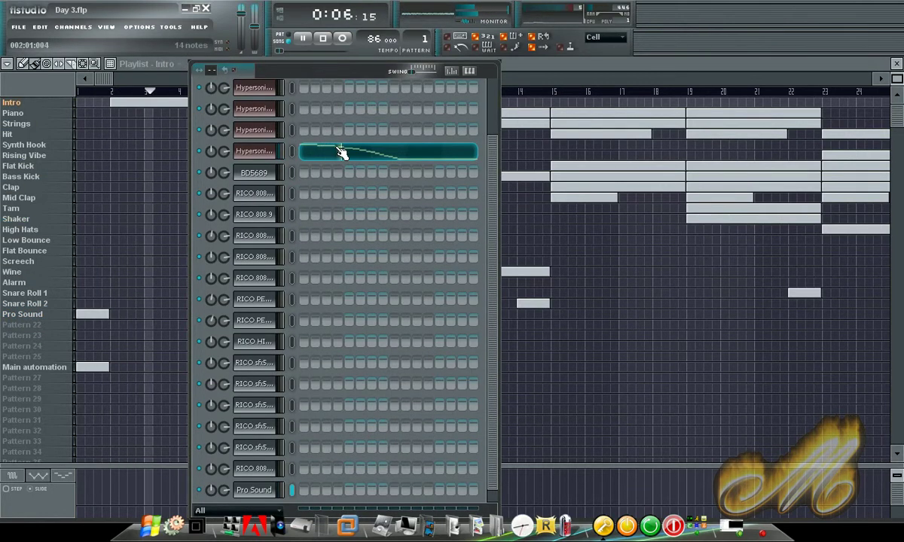
Step: Examine the Intro's Hypersonic 2 #6 notes in the piano roll, followed by the Piano pattern's Hypersonic 2 notes
click(340, 153)
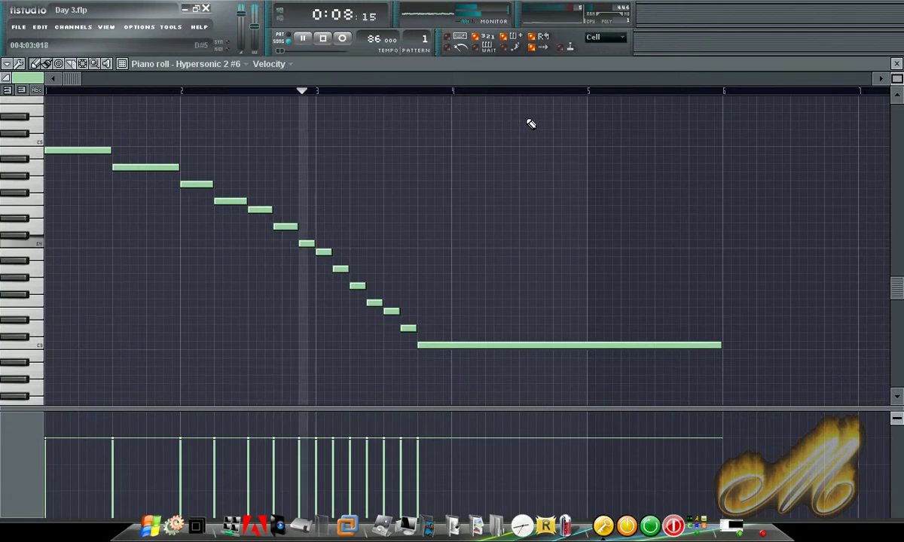
click(896, 65)
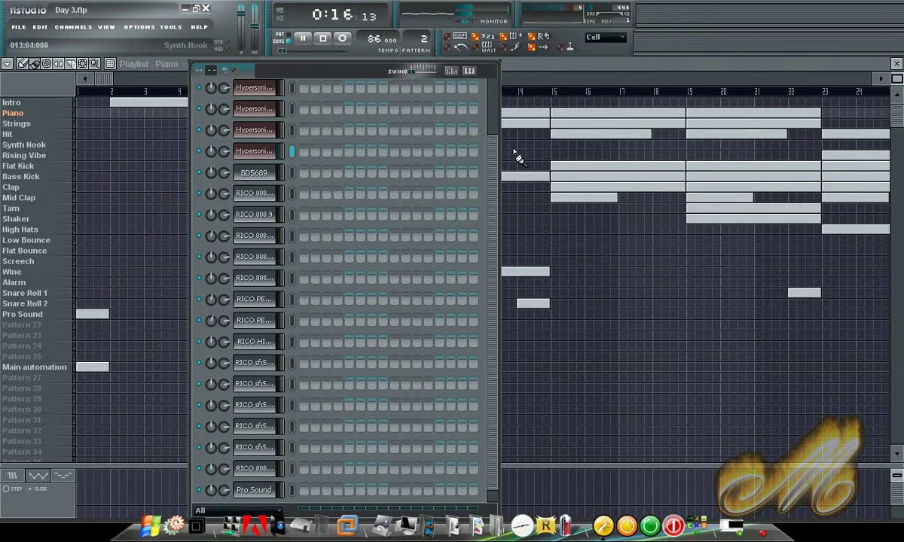
drag(494, 151, 476, 76)
click(411, 98)
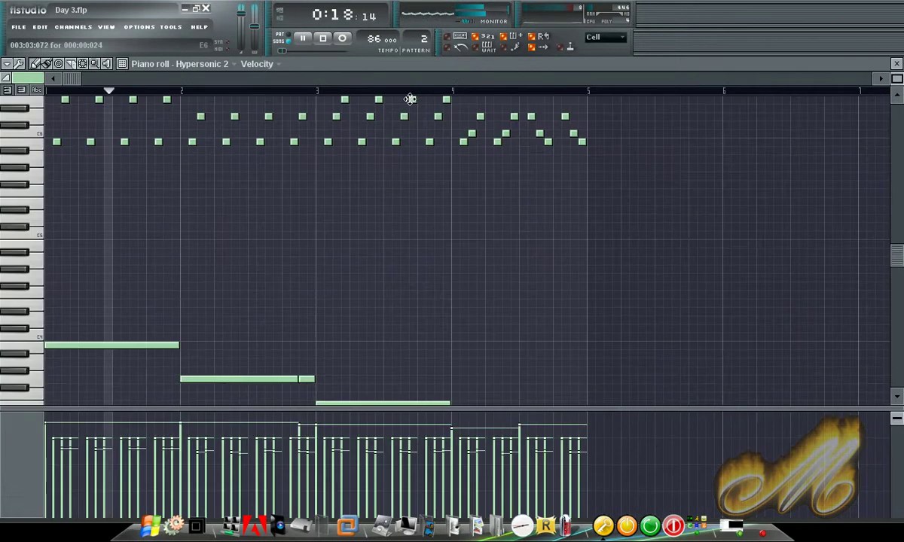
Step: Examine the Piano pattern's high arpeggio notes and low sustained notes in the piano roll, then close it
scroll(445, 244, up, 5)
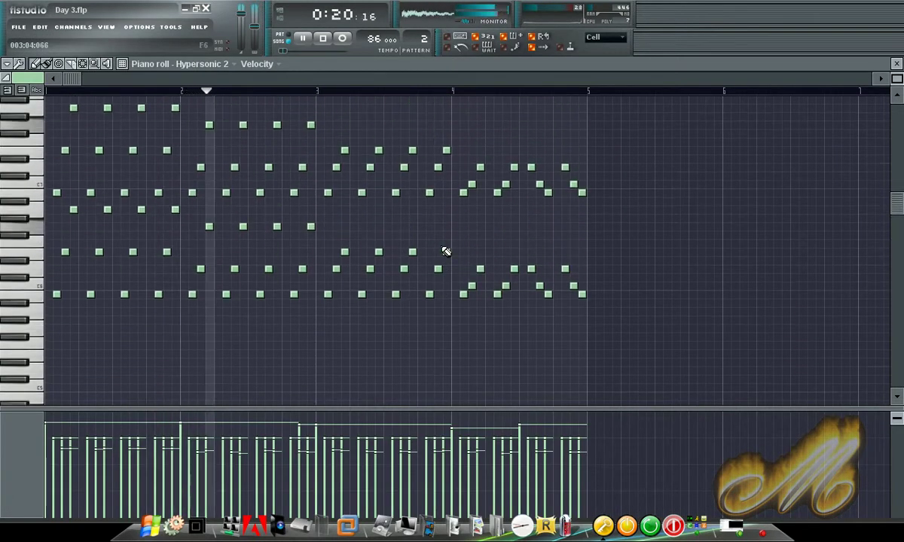
scroll(446, 251, up, 1)
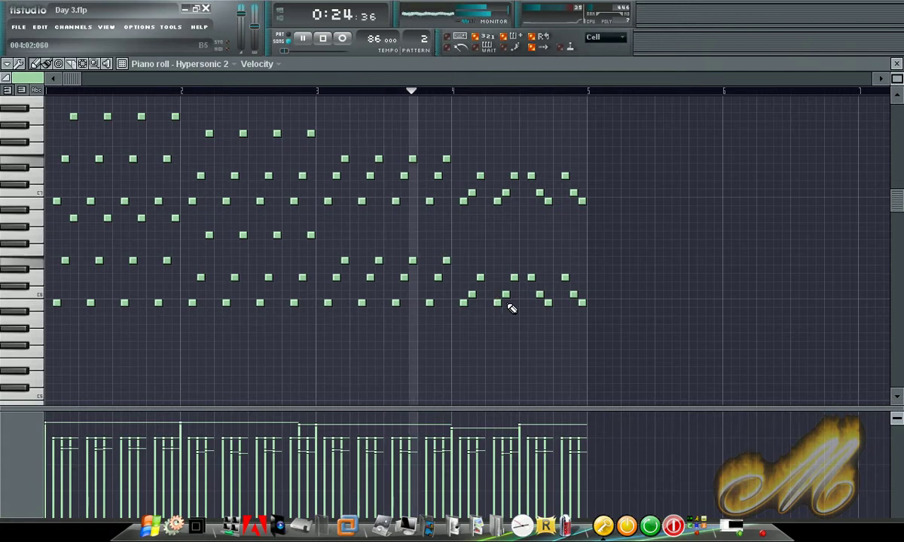
scroll(505, 303, down, 2)
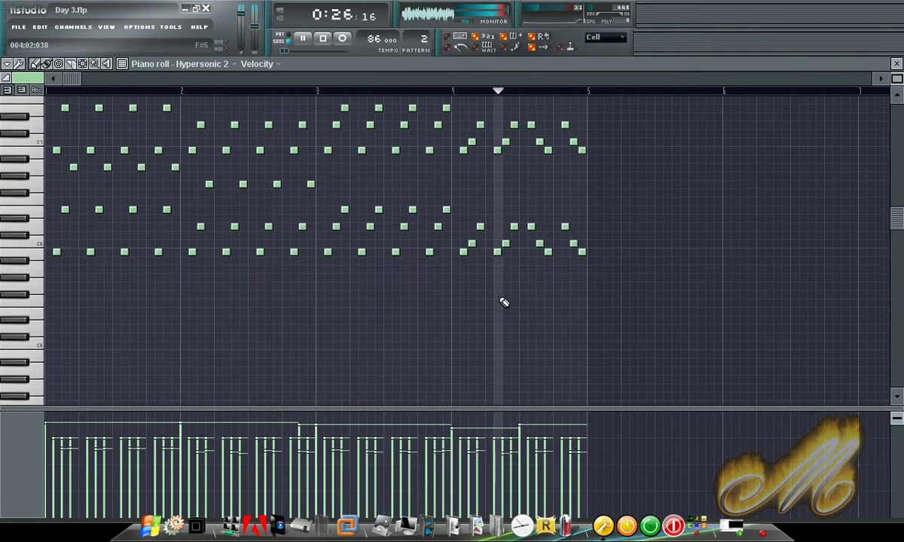
scroll(504, 302, down, 12)
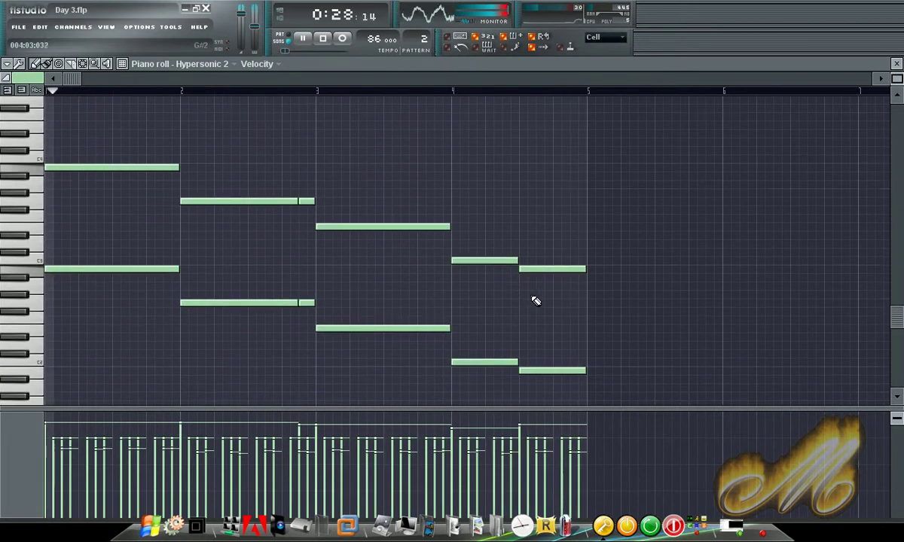
click(896, 64)
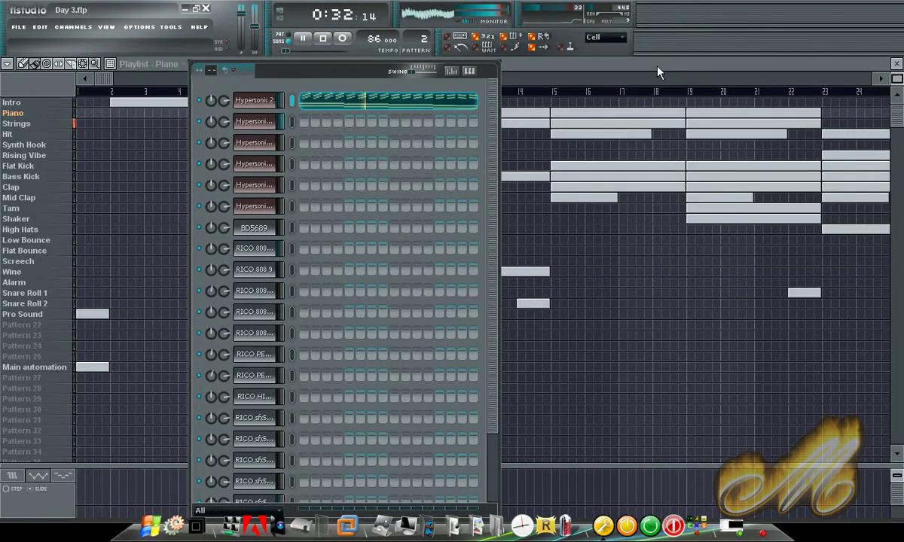
Step: Examine the Strings pattern's Hypersonic 2 #2 notes and the Hit pattern's Hypersonic 2 #3 notes in the piano roll
key(Right)
click(393, 119)
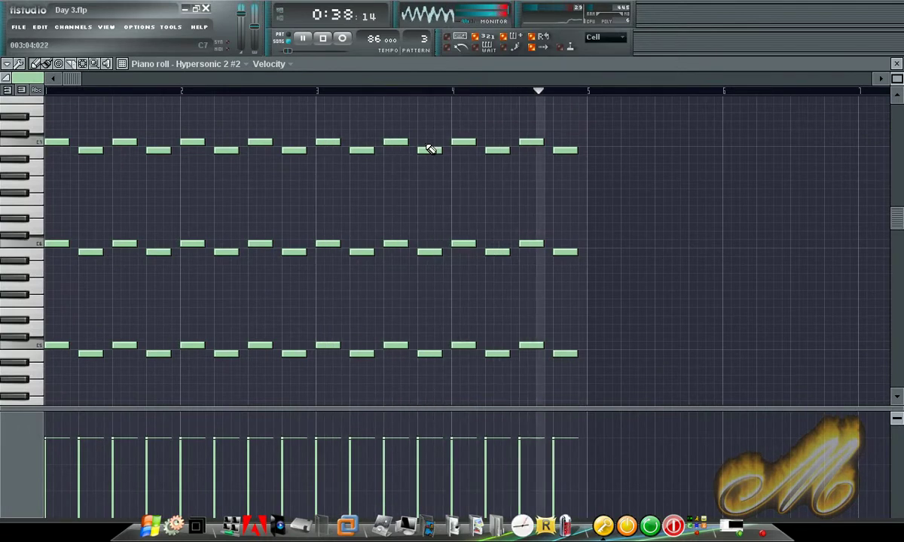
key(F7)
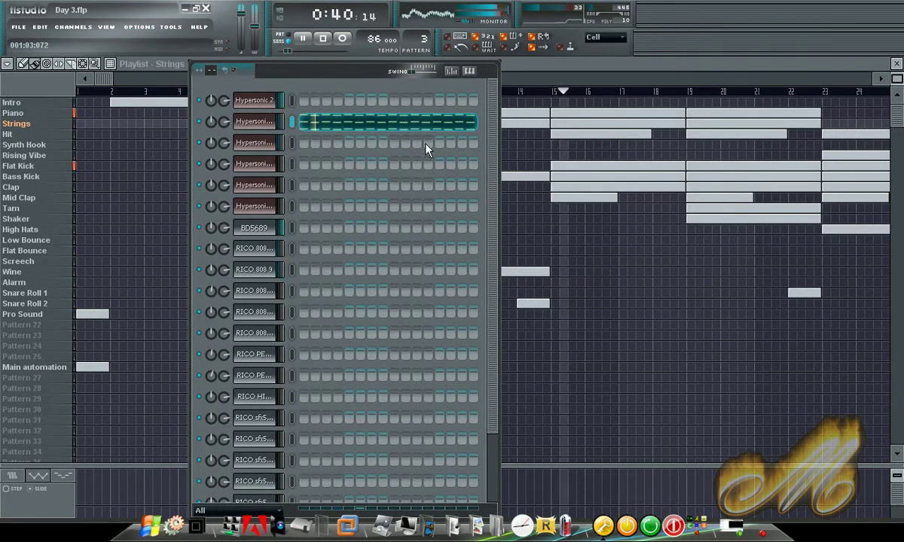
key(plus)
click(426, 144)
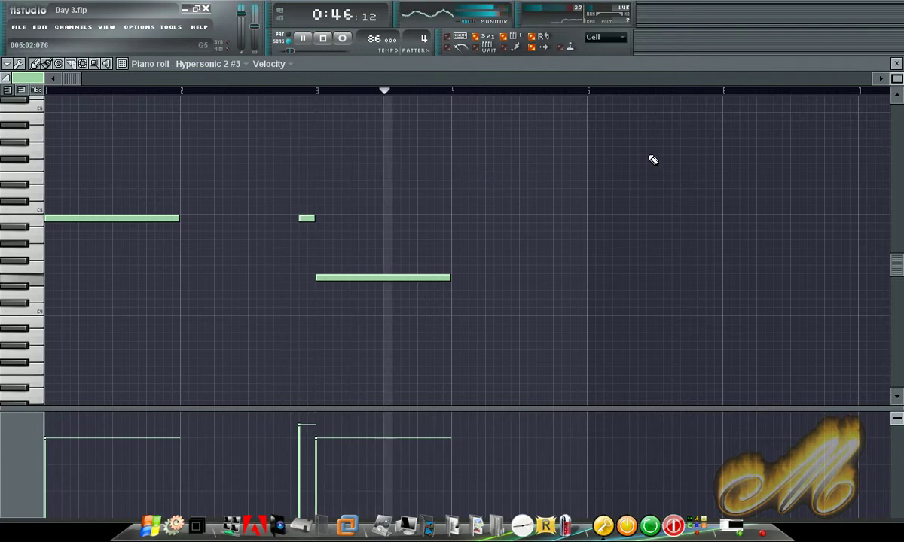
click(896, 63)
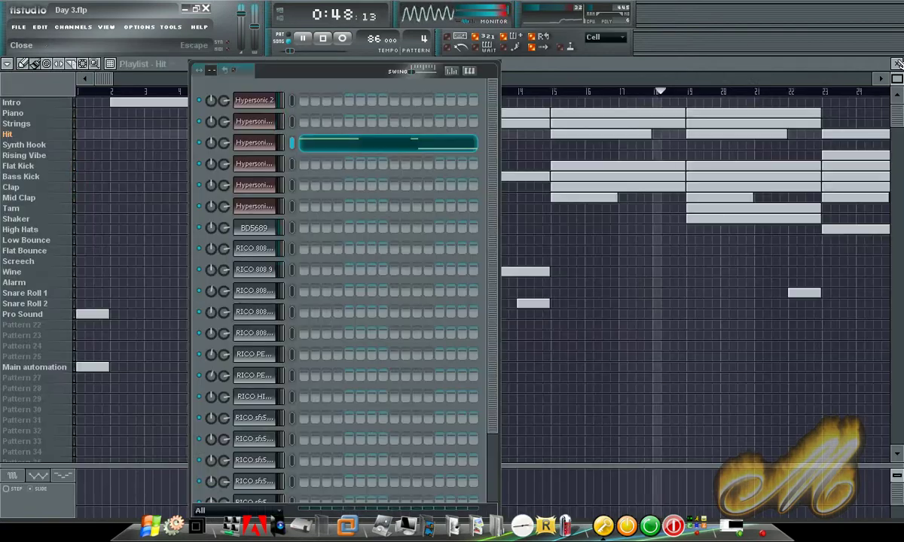
Step: Skip to pattern 7 and examine the notes of Flat Kick's BD5689 channel and Bass Kick's RICO 808more58 channel
key(Right)
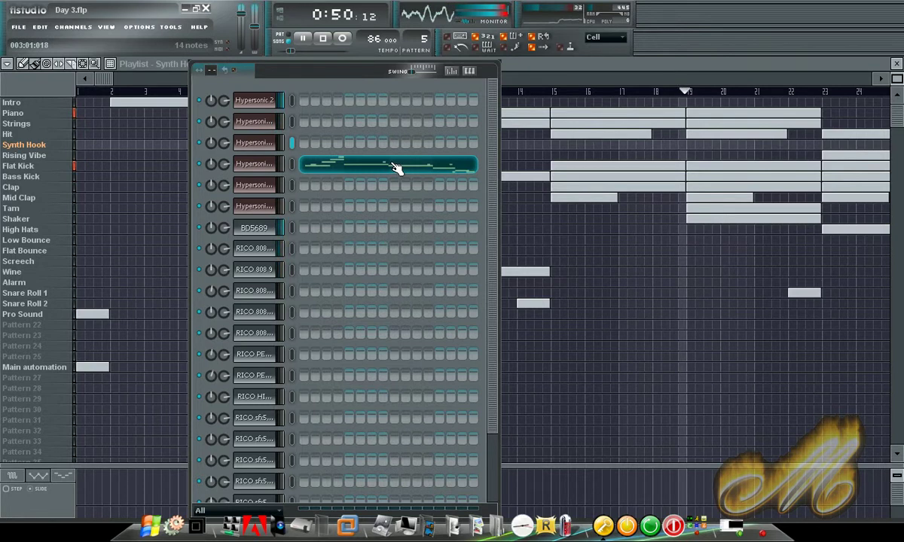
key(KP_Add)
key(KP_Add)
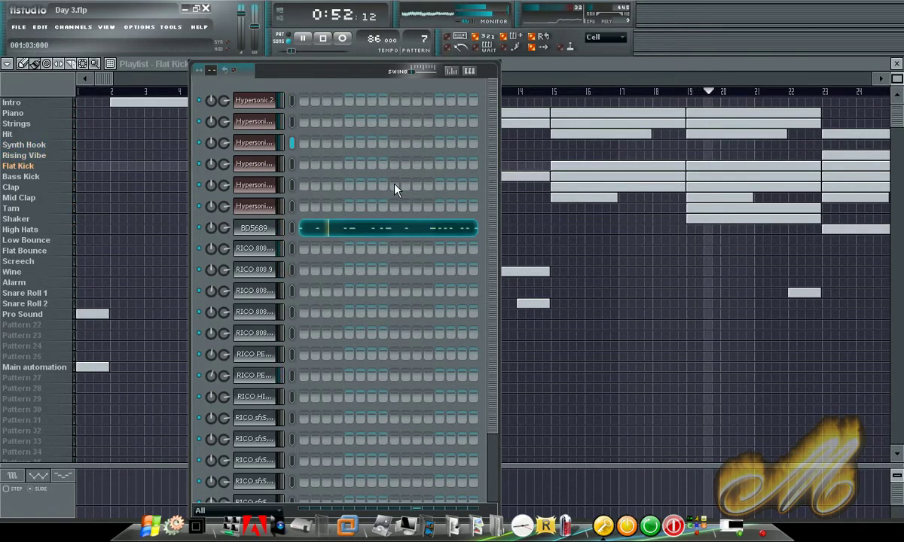
click(395, 232)
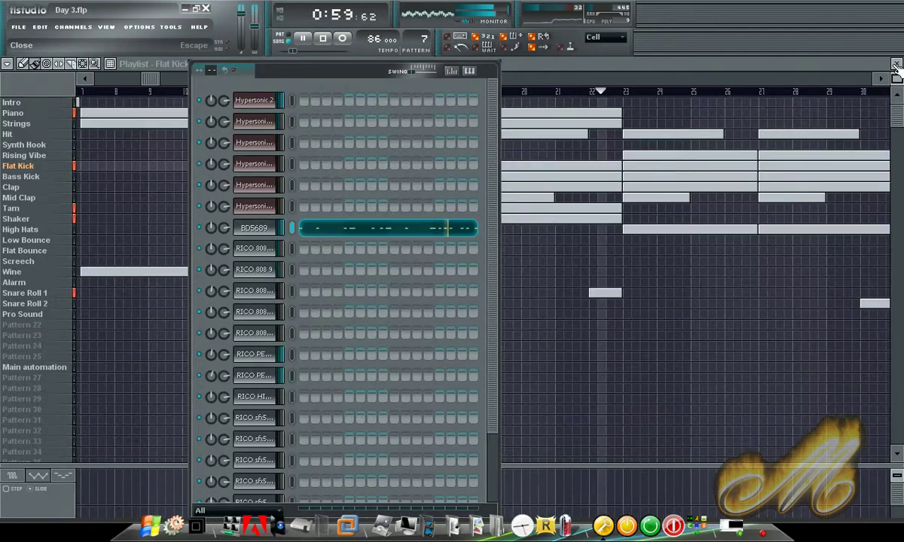
click(896, 65)
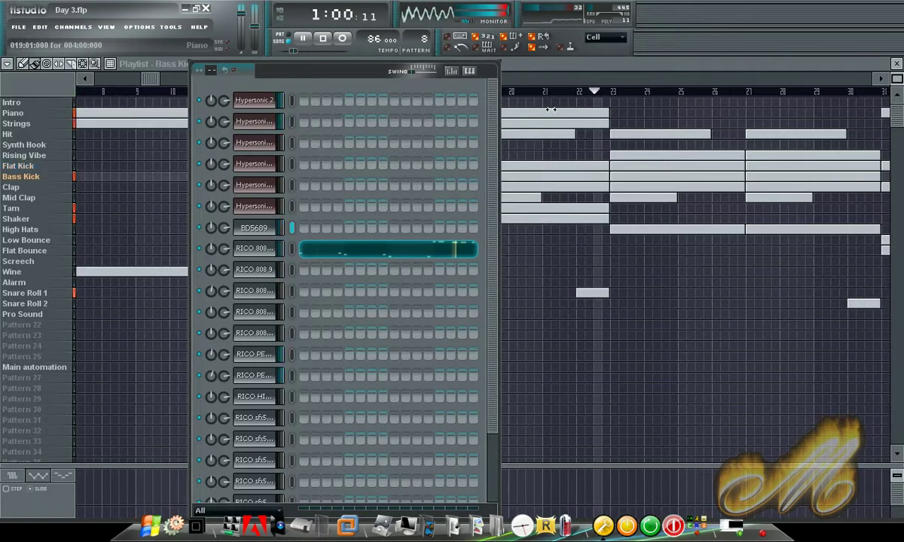
click(404, 251)
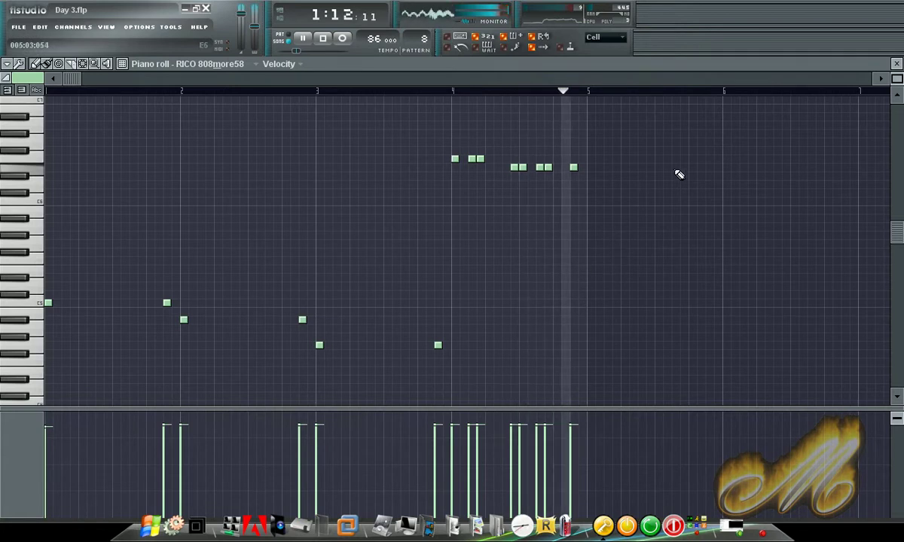
click(896, 64)
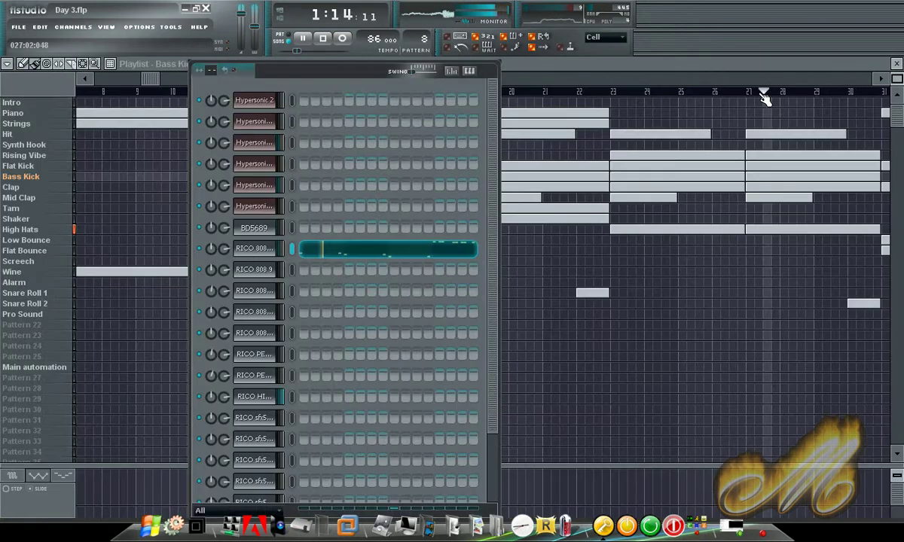
Step: Step through the clap and percussion patterns to pattern 13, High Hats, and examine its notes in the piano roll
key(KP_Add)
key(KP_Add)
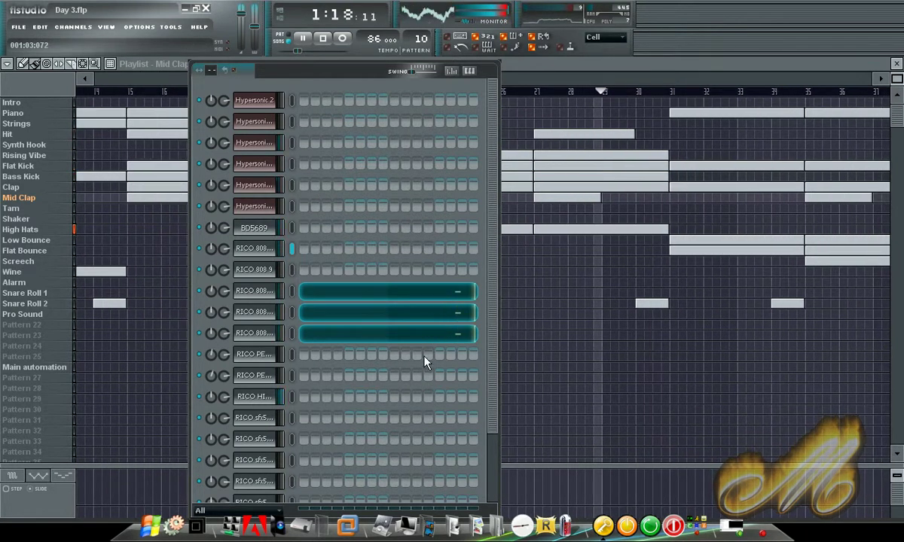
key(KP_Add)
key(KP_Add)
key(KP_Add)
key(F7)
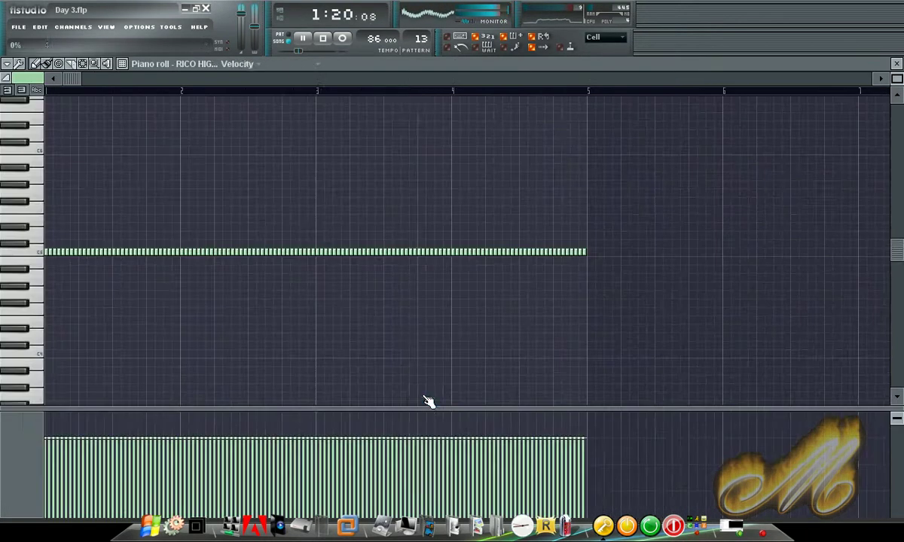
click(896, 66)
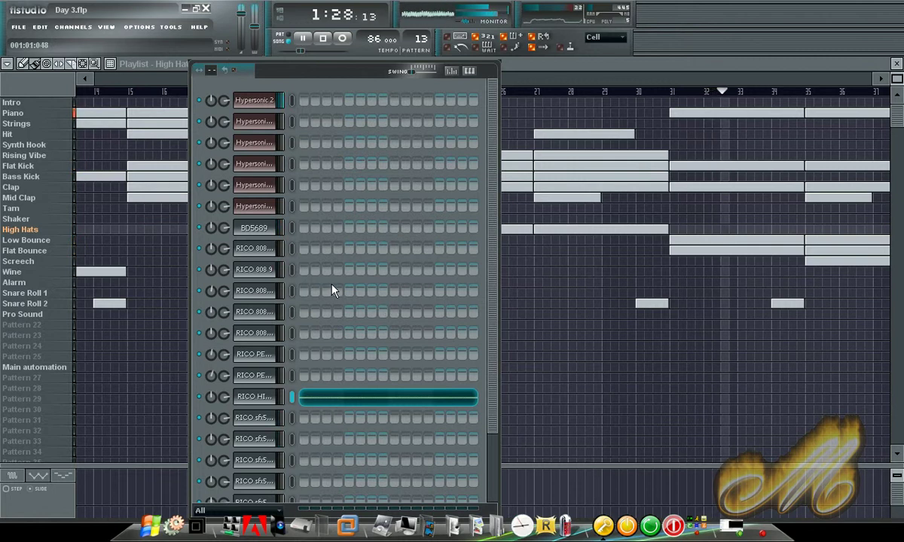
Step: Switch to pattern 14, Low Bounce, and examine its RICO sfx597 (20) notes in the piano roll
key(Left)
key(KP_Add)
key(KP_Add)
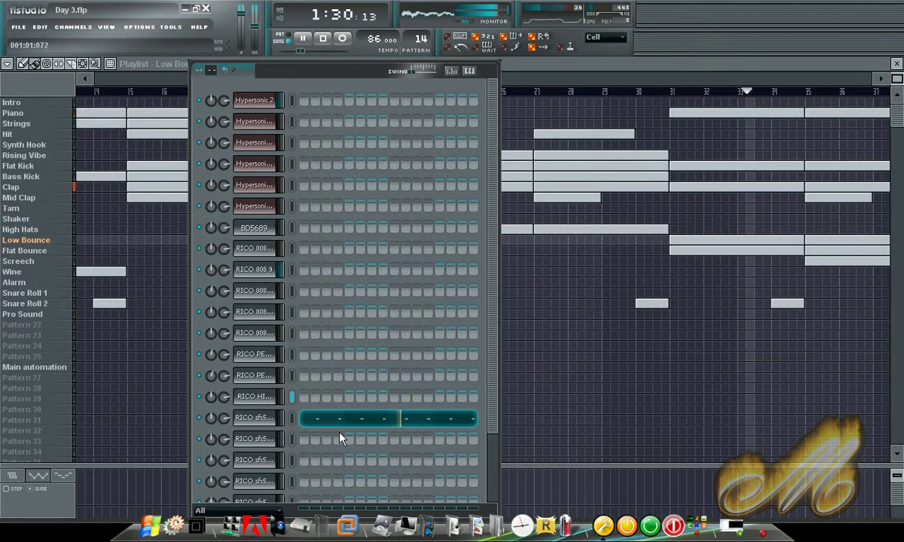
click(347, 430)
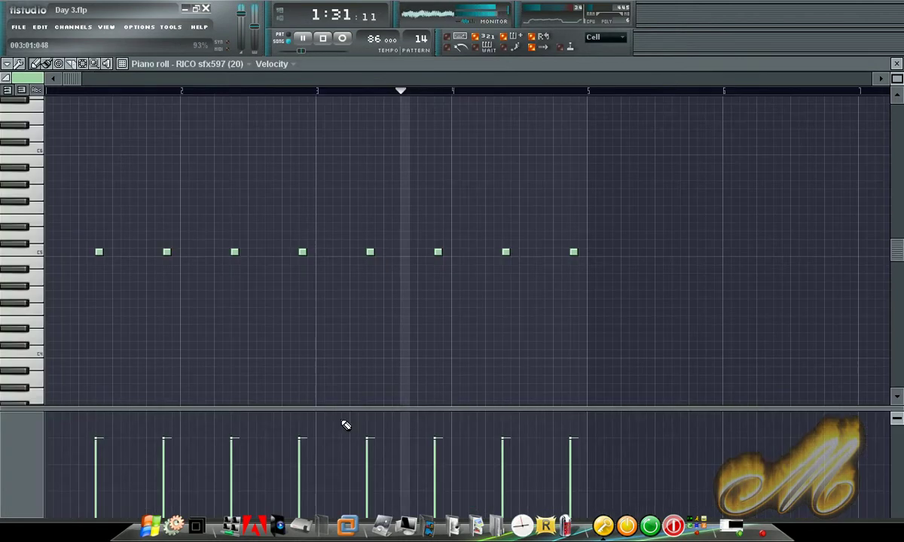
click(897, 65)
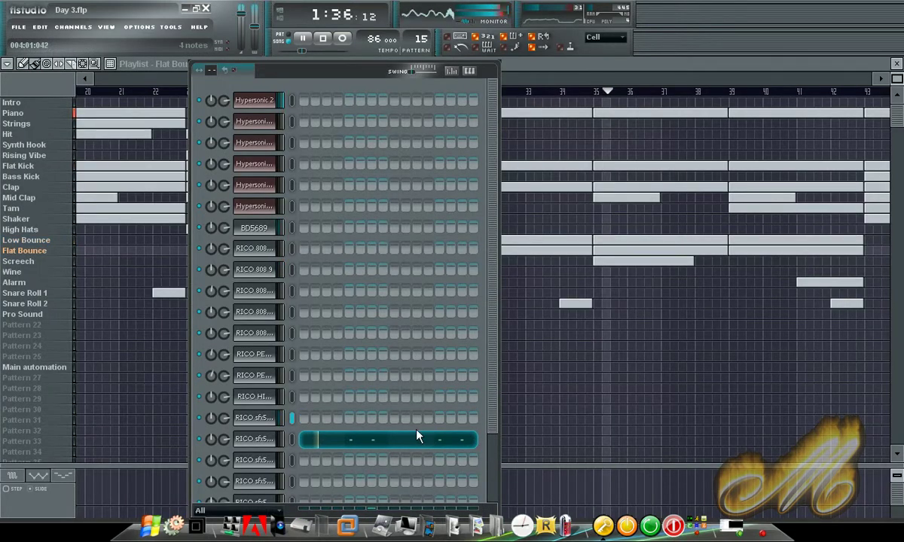
Step: Examine the Flat Bounce pattern's RICO sfx597 (46) notes and the Screech pattern's RICO sfx597 (126) notes
click(418, 436)
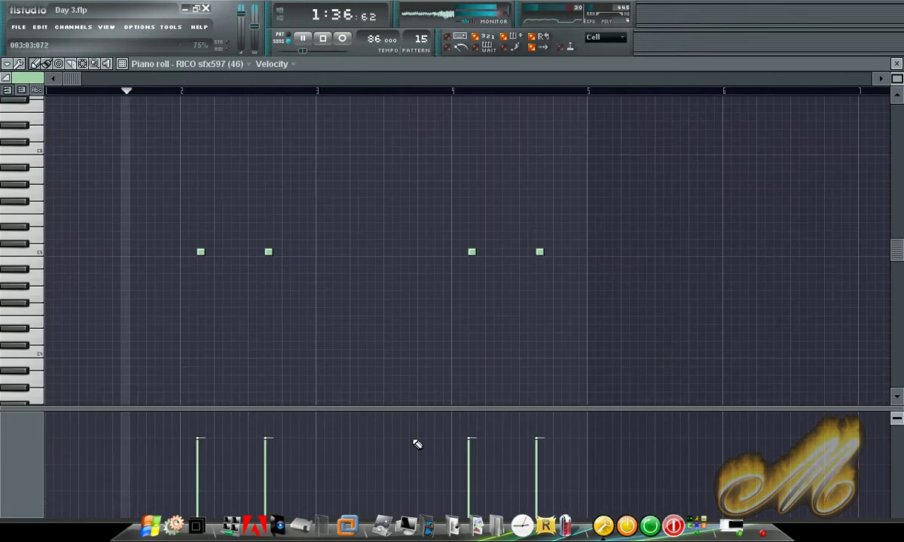
click(897, 65)
click(444, 461)
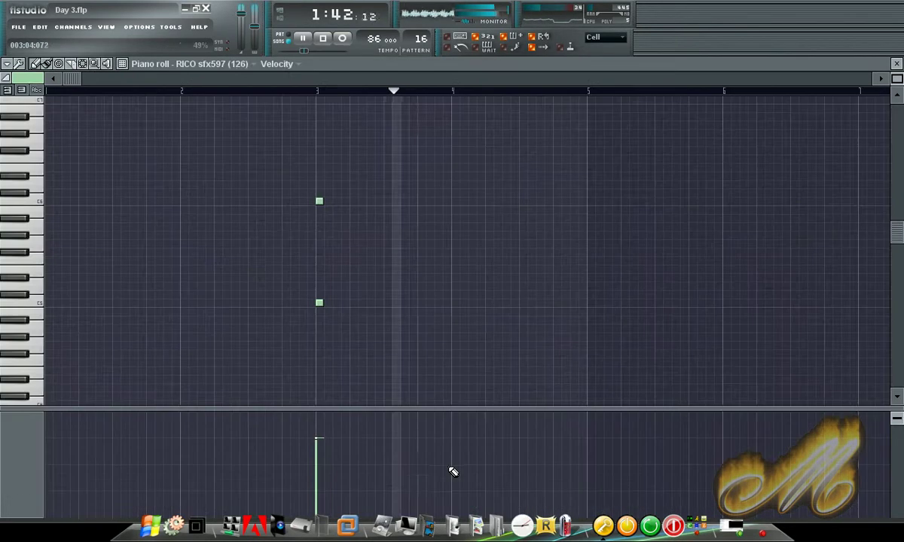
click(895, 66)
Step: Step past the Wine pattern to pattern 18, Alarm, and examine its RICO sfx597 (317) notes
key(Right)
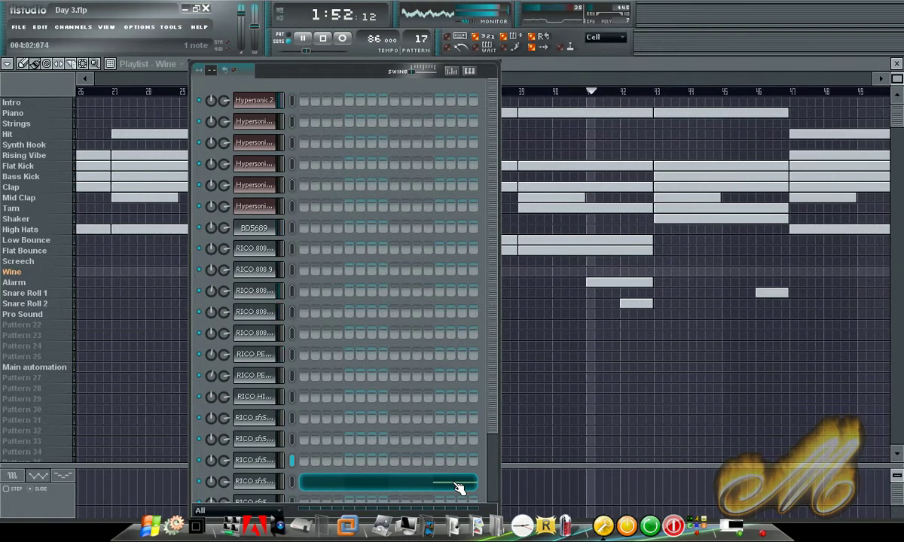
key(Right)
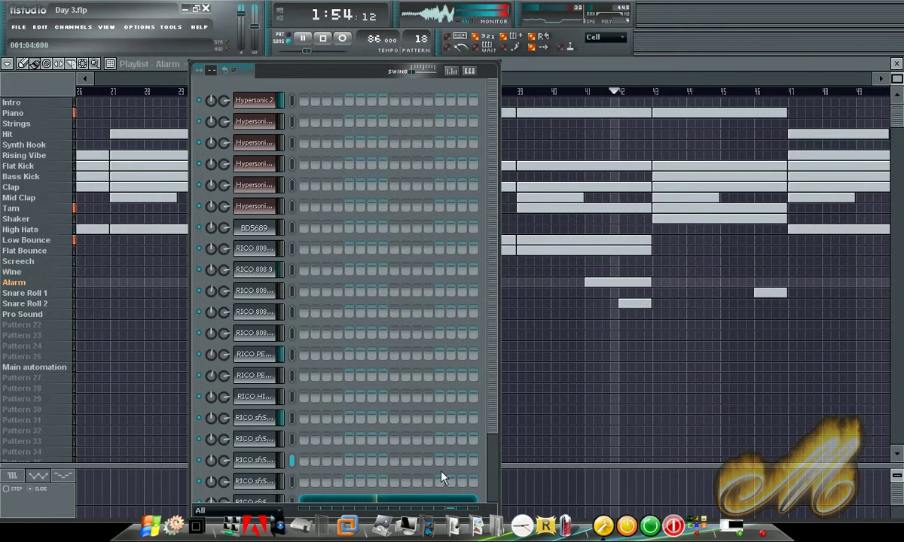
click(442, 500)
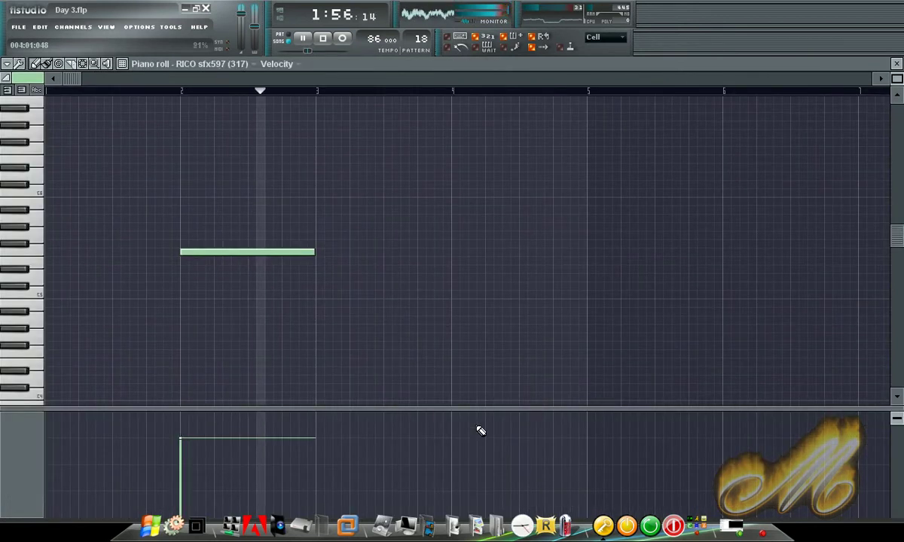
click(895, 64)
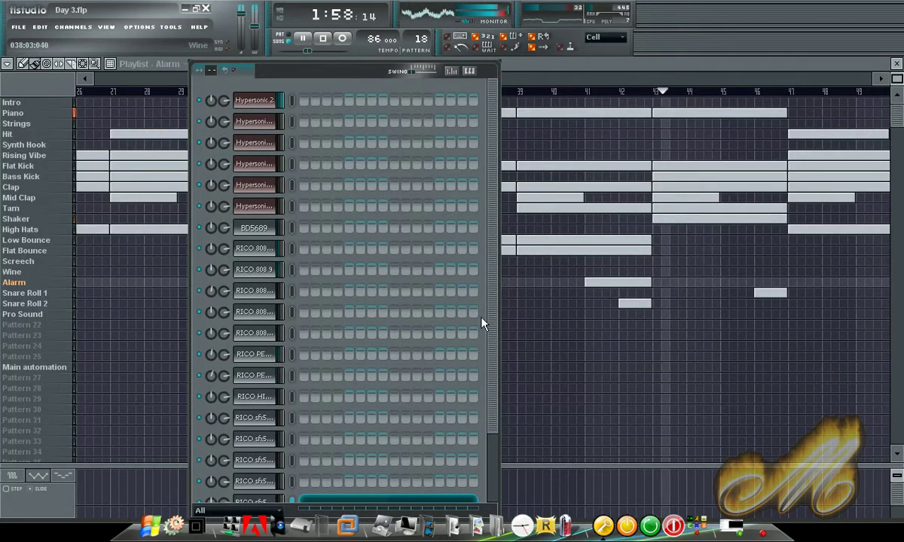
Step: Switch to pattern 19, Snare Roll 1, and examine the low and high notes of its RICO 808 52 channel
drag(493, 305, 493, 386)
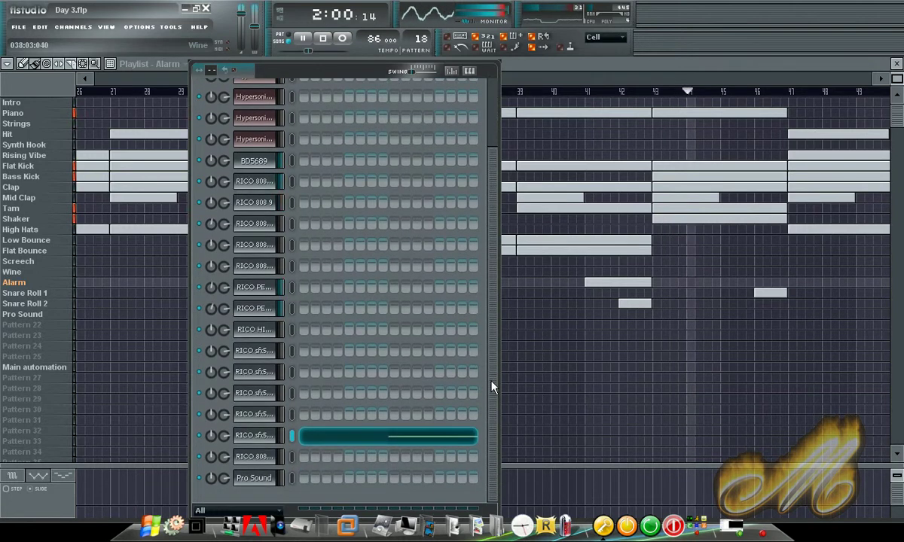
key(KP_Add)
click(445, 458)
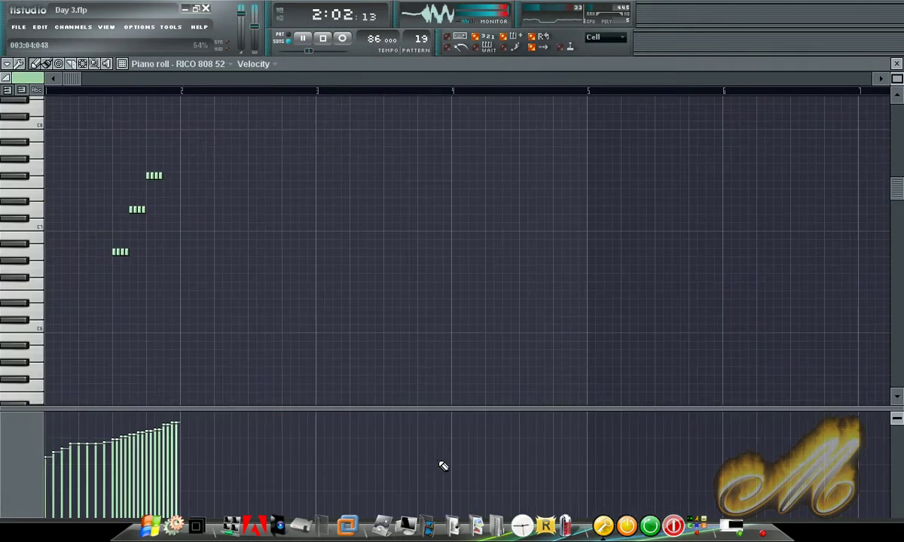
scroll(226, 306, down, 3)
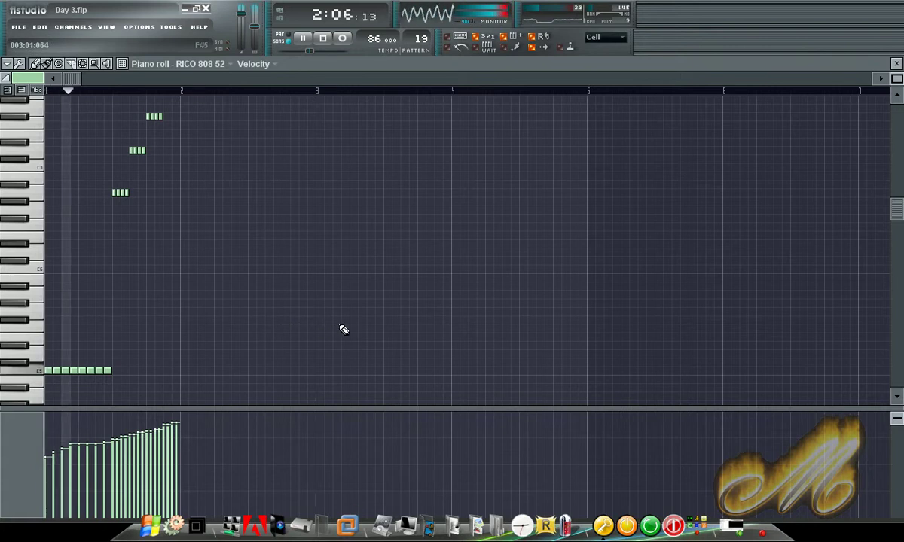
scroll(342, 330, up, 2)
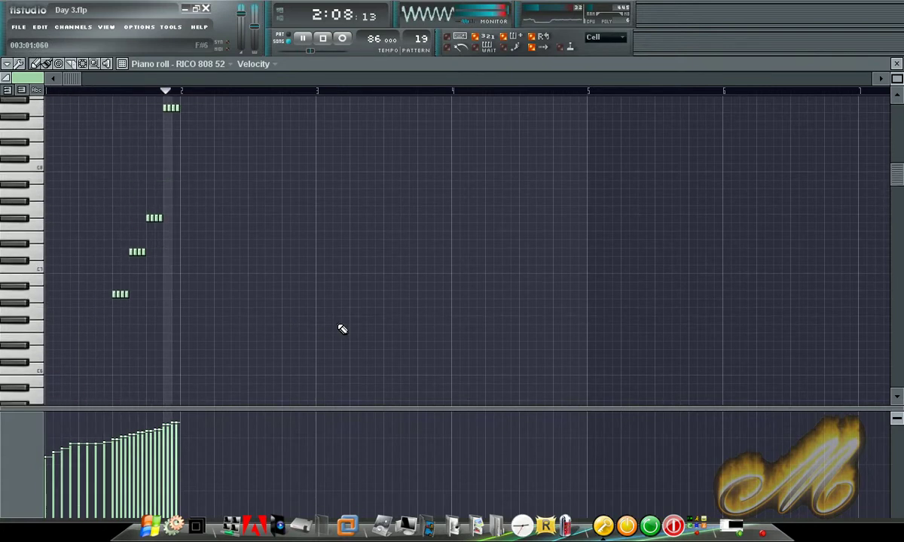
click(896, 64)
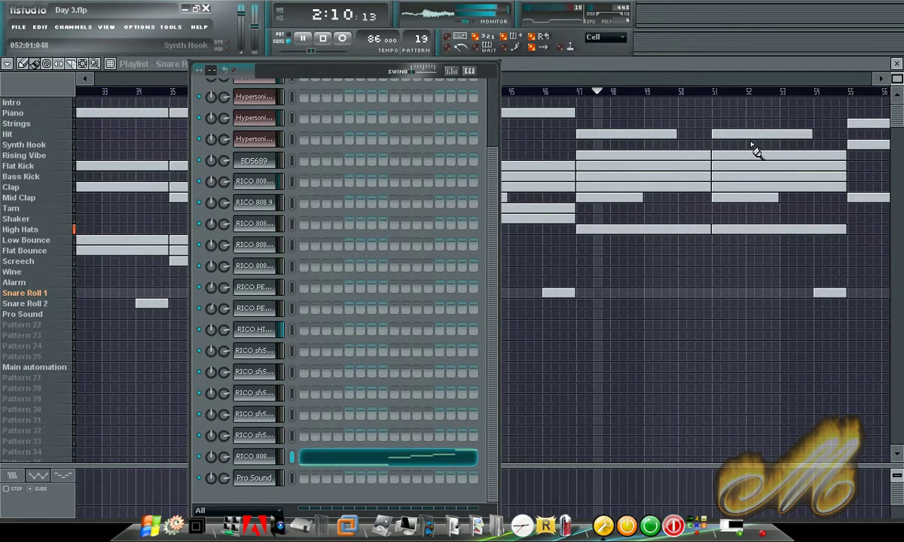
Step: Step back through the patterns to pattern 6, Rising Vibe, and examine its Hypersonic 2 #5 notes in the piano roll
key(Left)
key(Left)
key(Left)
key(Left)
key(Left)
key(Left)
key(Left)
key(Left)
key(Left)
key(Left)
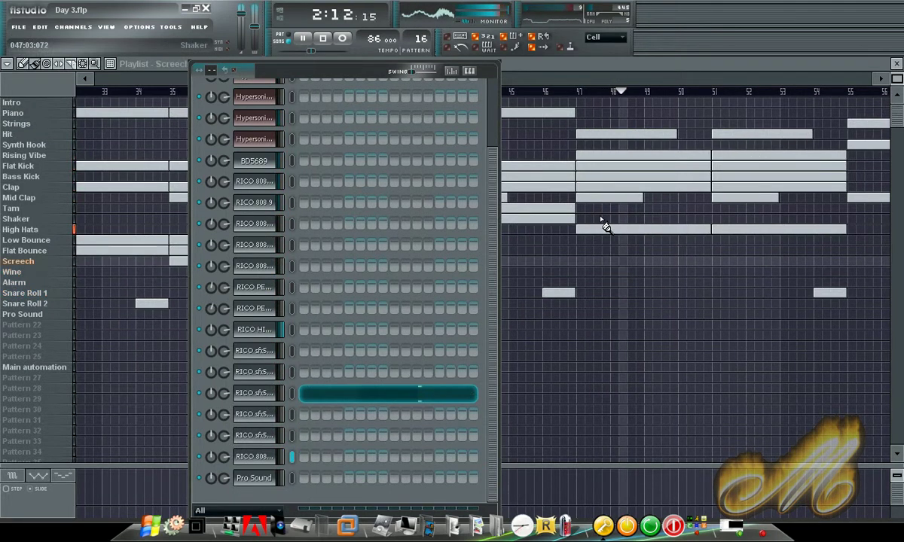
key(KP_Subtract)
key(KP_Subtract)
key(KP_Subtract)
key(KP_Subtract)
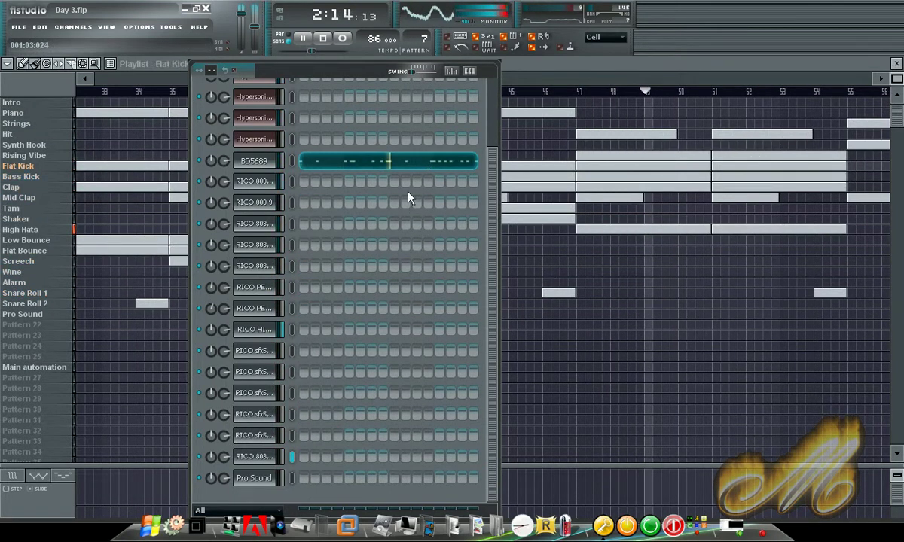
key(KP_Add)
click(418, 121)
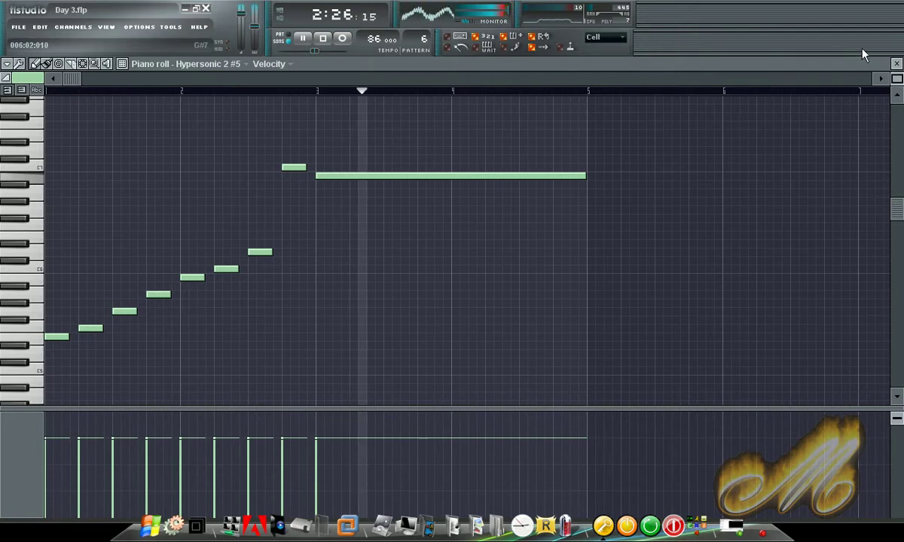
Step: Switch to pattern 5, Synth Hook, and examine its Hypersonic 2 #4 notes in the piano roll
click(895, 63)
key(Right)
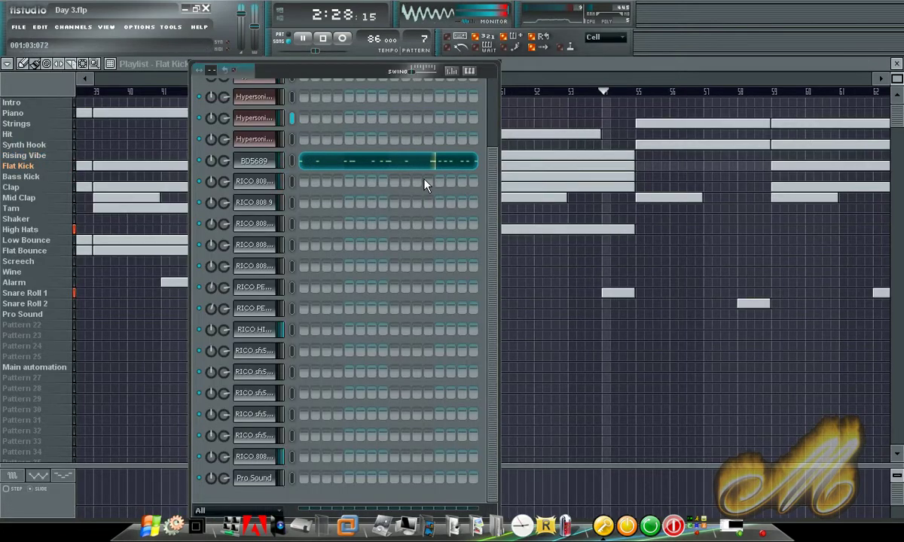
key(Left)
key(Left)
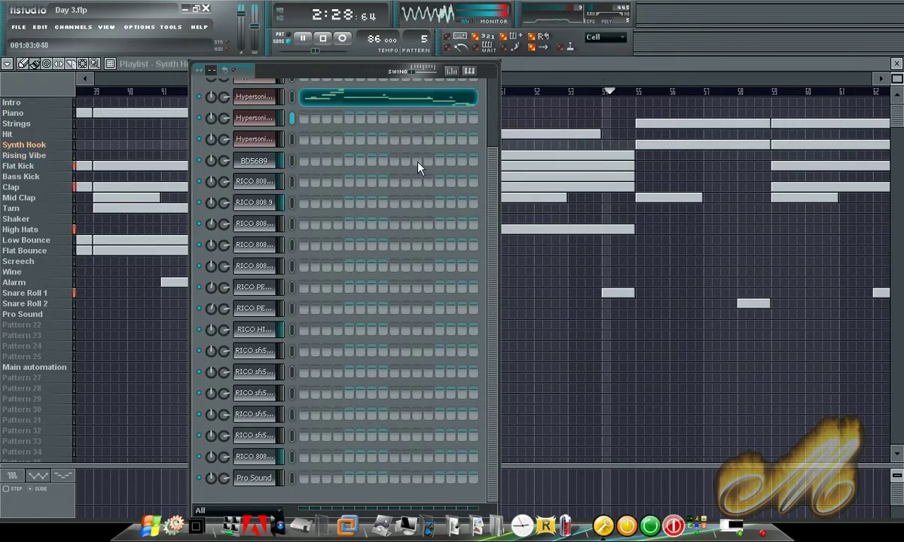
click(435, 100)
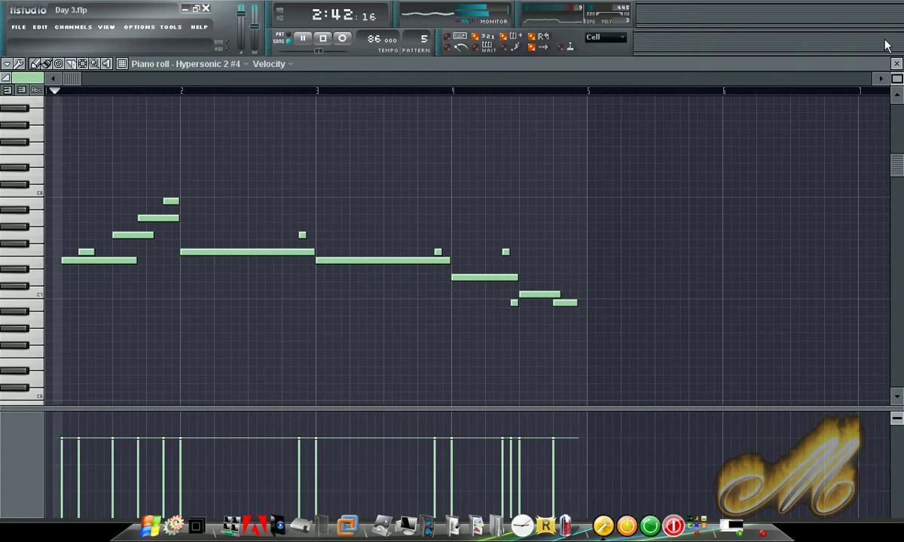
click(896, 65)
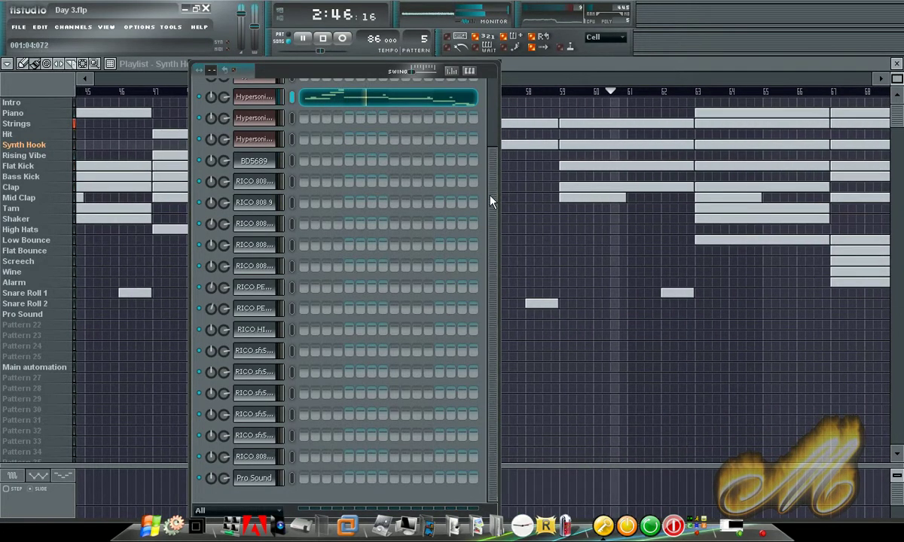
Step: Step back to pattern 3, Strings, and view its note preview among the first channels
drag(490, 196, 493, 123)
key(Left)
key(Left)
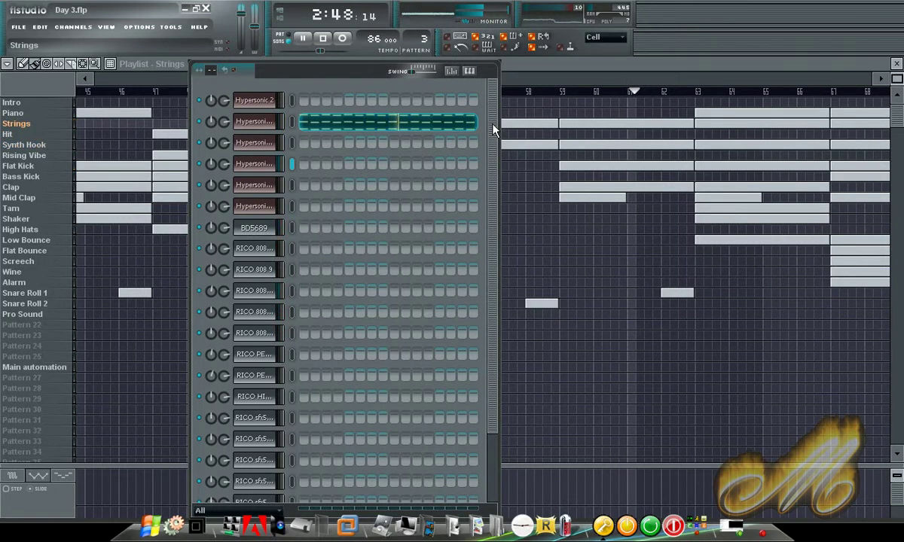
Step: Step forward through the patterns to pattern 12, Shaker, and examine its RICO PERCUSSION XTREME738 (123) notes
key(KP_Add)
key(KP_Add)
key(KP_Add)
key(KP_Add)
key(KP_Add)
key(KP_Add)
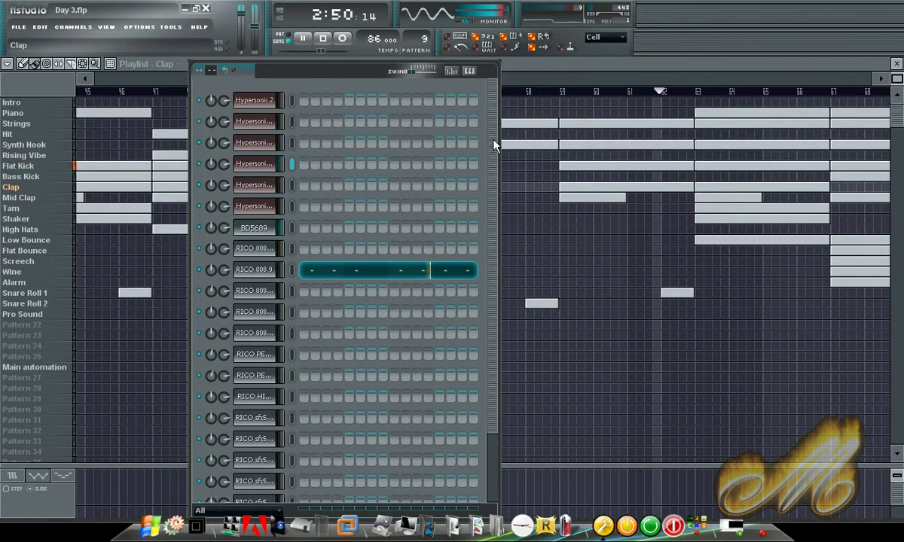
key(KP_Add)
key(KP_Add)
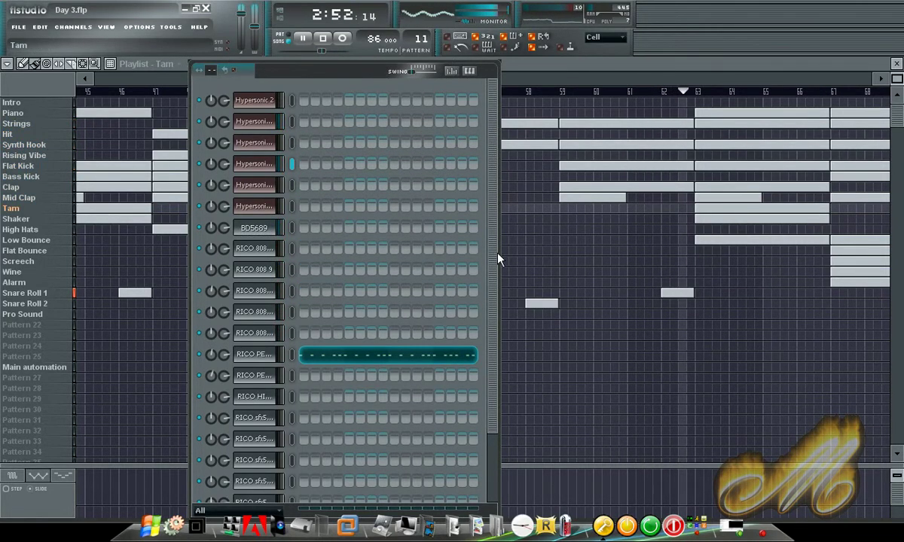
key(KP_Add)
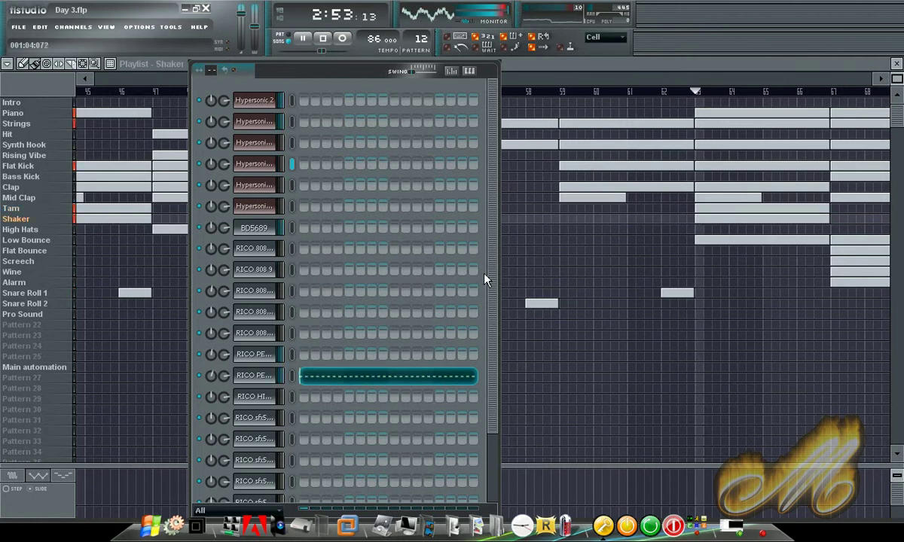
click(441, 375)
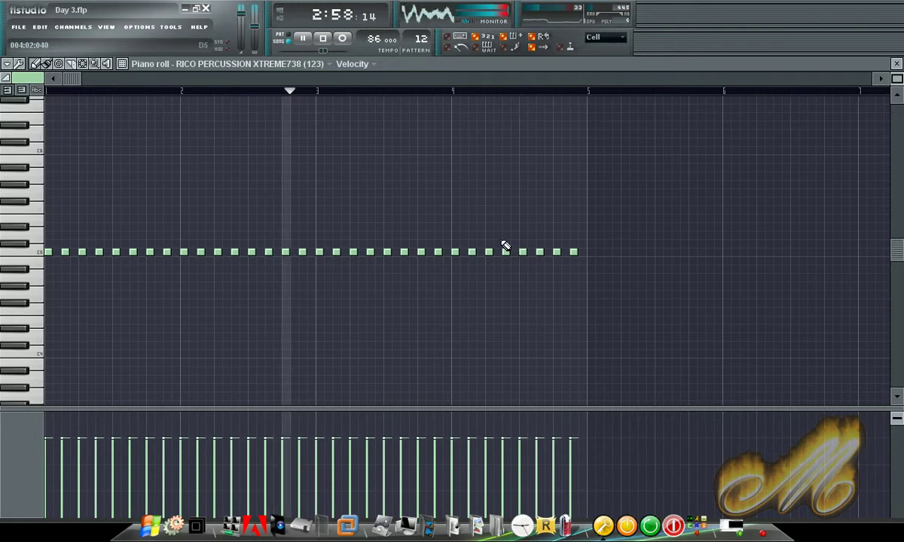
key(Escape)
Step: Return to pattern 11, Tam, and examine its RICO PERCUSSION XTREME738 (117) notes in the piano roll
key(KP_Subtract)
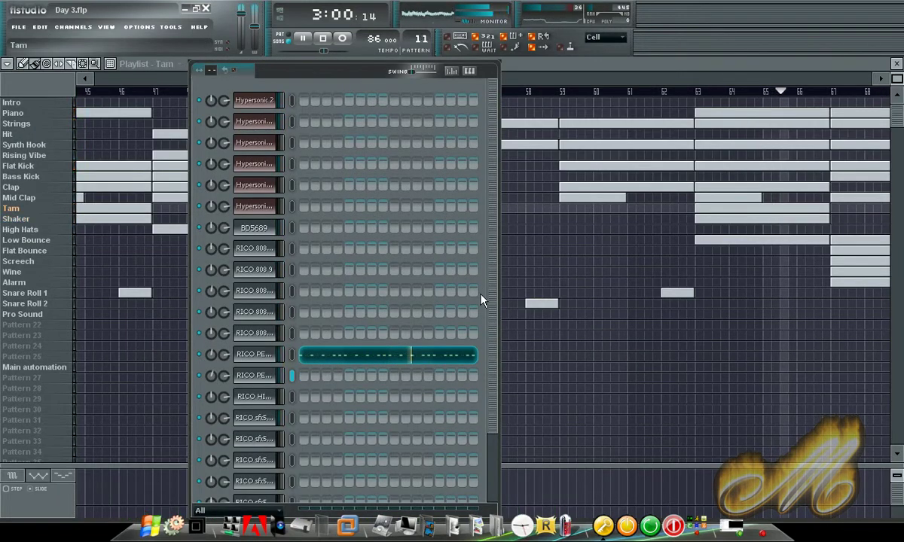
key(KP_Add)
key(KP_Add)
key(KP_Subtract)
key(KP_Subtract)
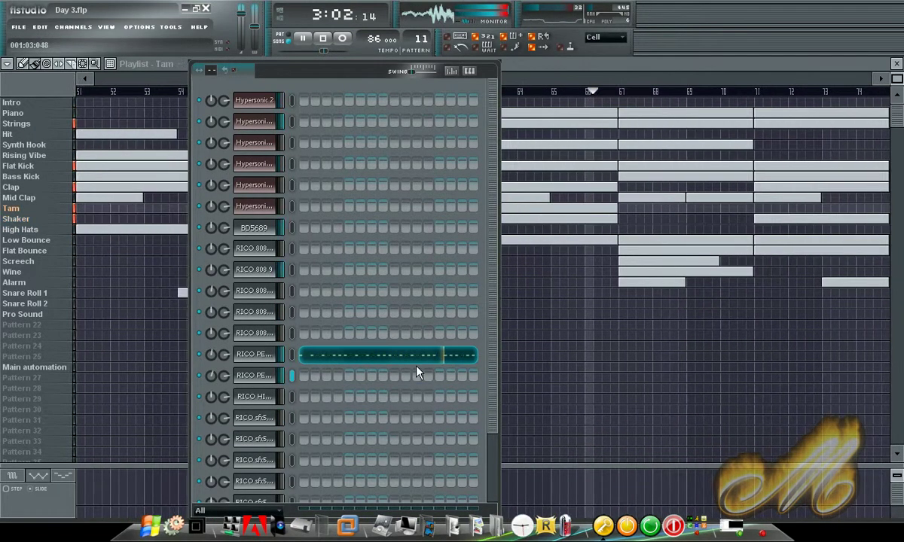
click(419, 358)
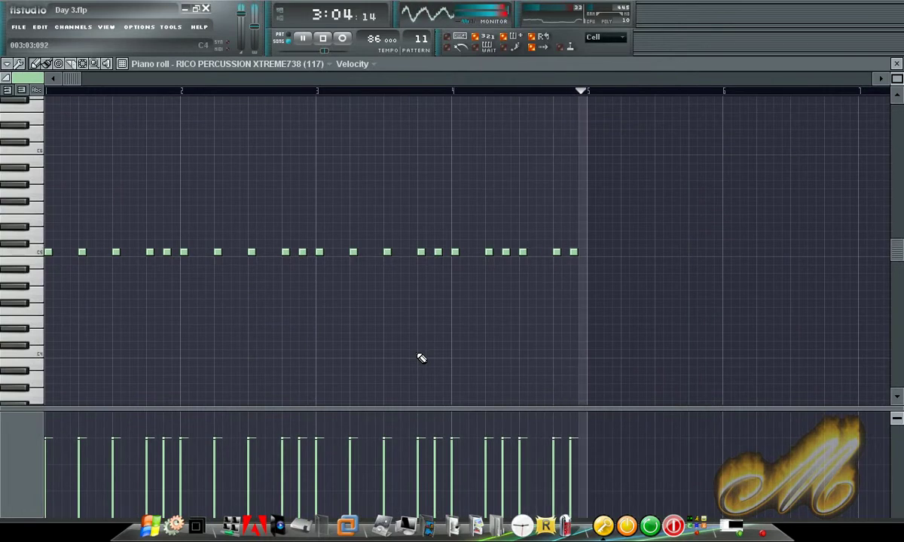
key(Escape)
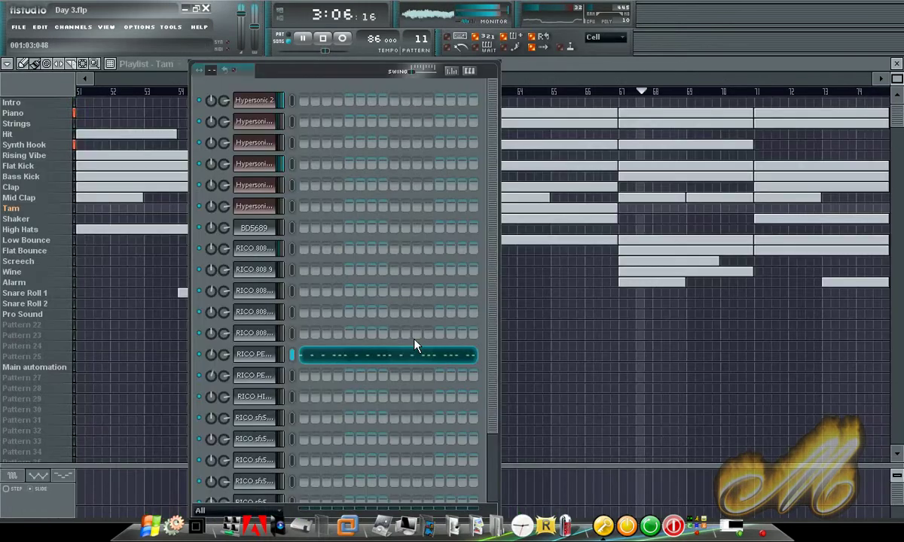
Step: Step forward through the Low Bounce and Wine patterns to pattern 19, Snare Roll 1, checking each pattern's channel notes
key(KP_Add)
key(KP_Add)
key(KP_Add)
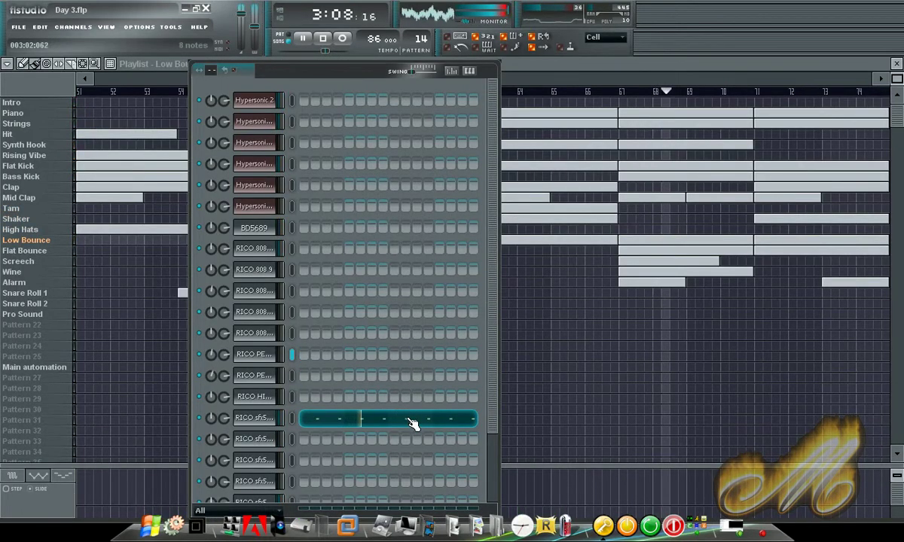
key(KP_Add)
key(KP_Add)
key(KP_Add)
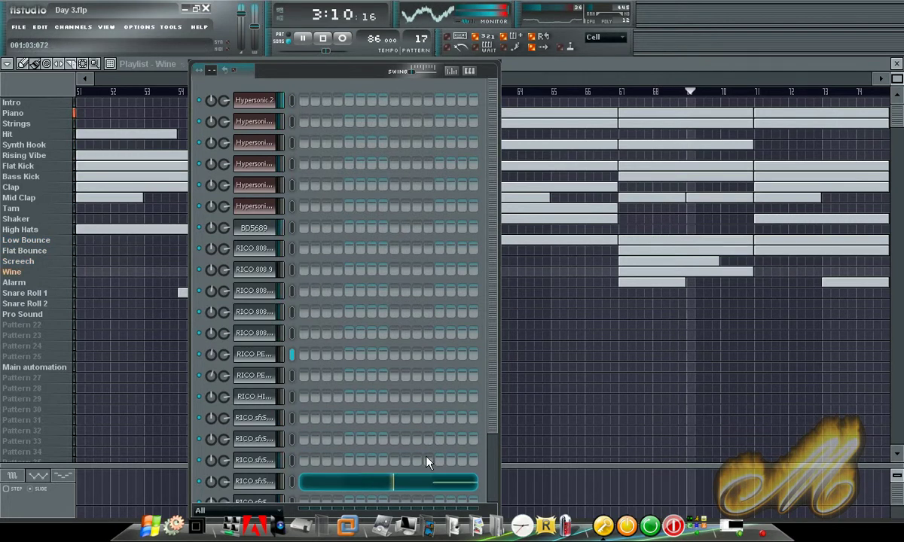
key(KP_Add)
key(KP_Add)
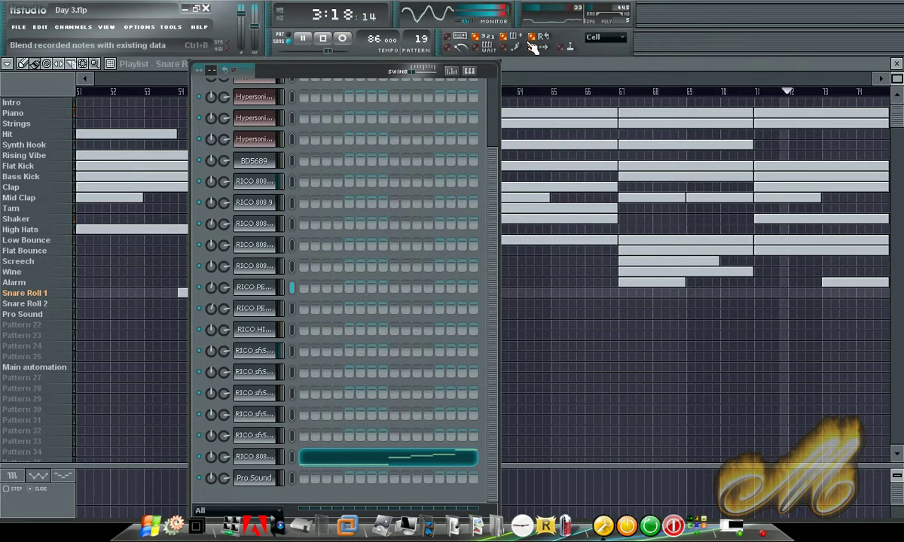
Step: Hide the channel list, show the mixer and move it below the playlist clips to watch levels and arrangement during playback
key(F6)
key(F9)
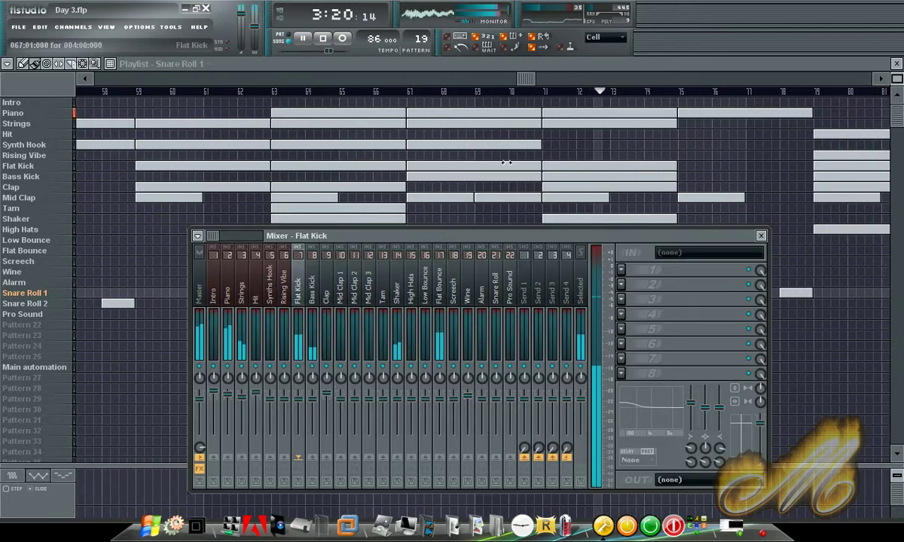
drag(500, 239, 531, 350)
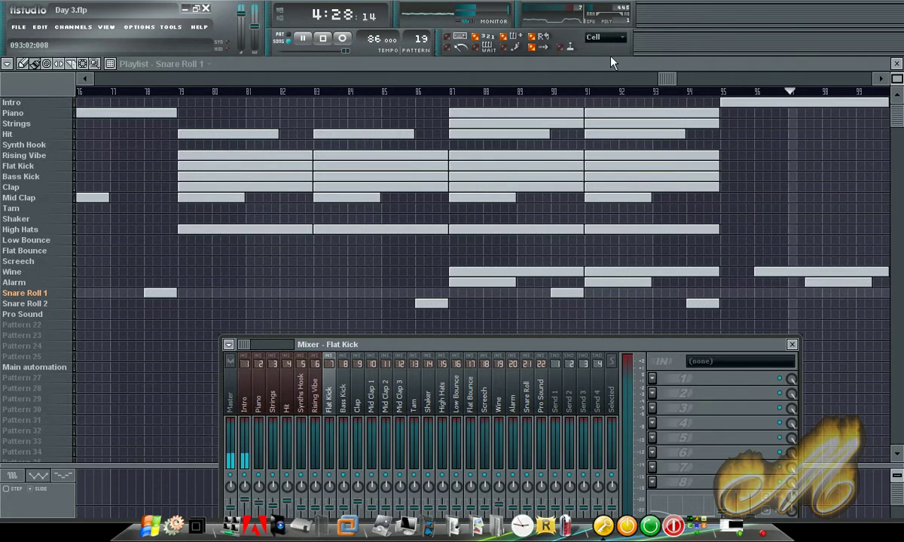
Step: Turn off auto-scrolling of the playlist, close the mixer and stop playback once the Pro Sound clip has played
click(531, 48)
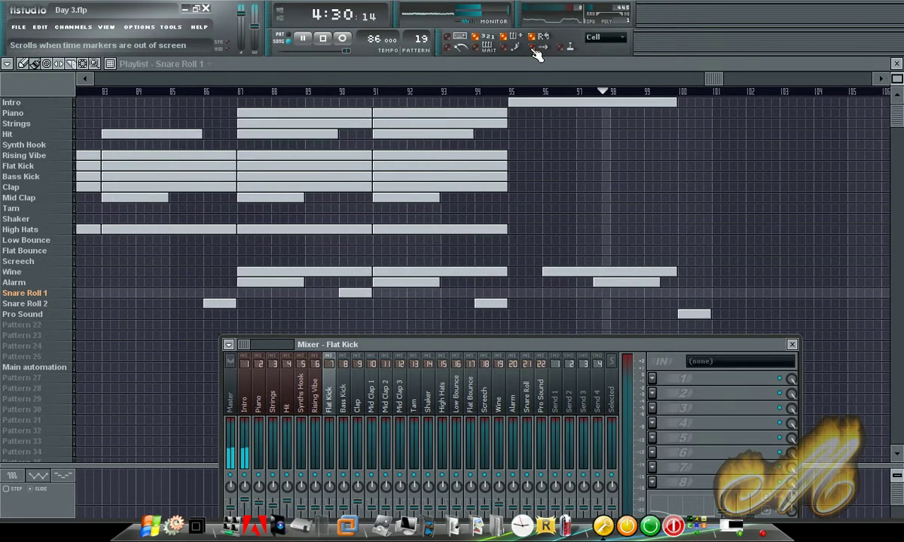
key(F9)
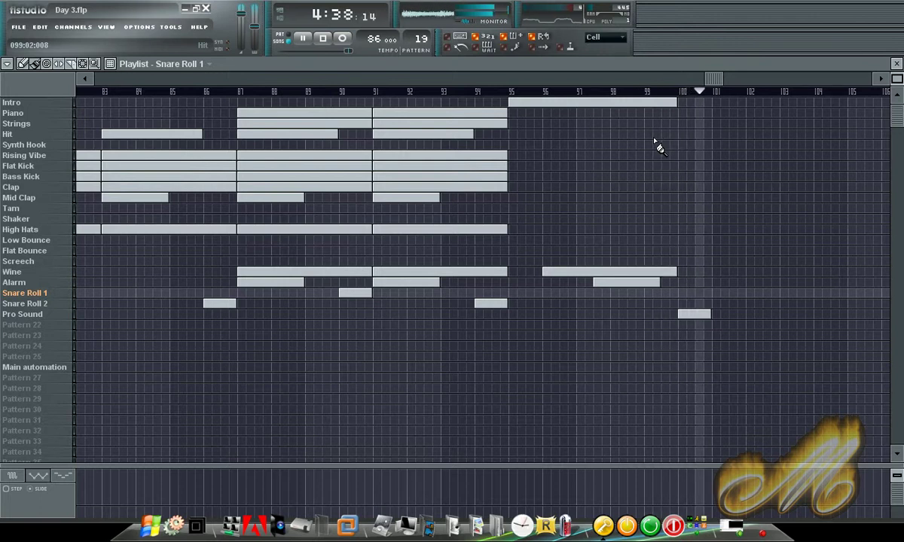
key(space)
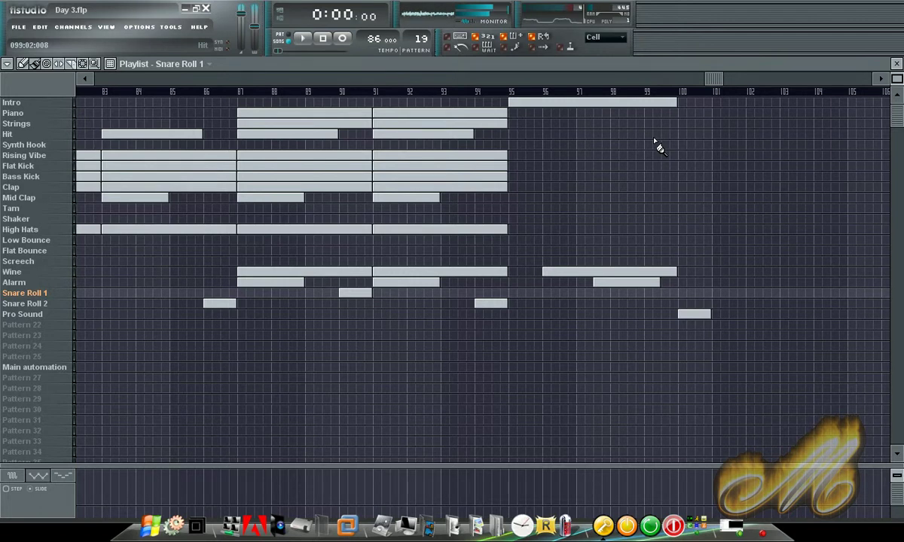